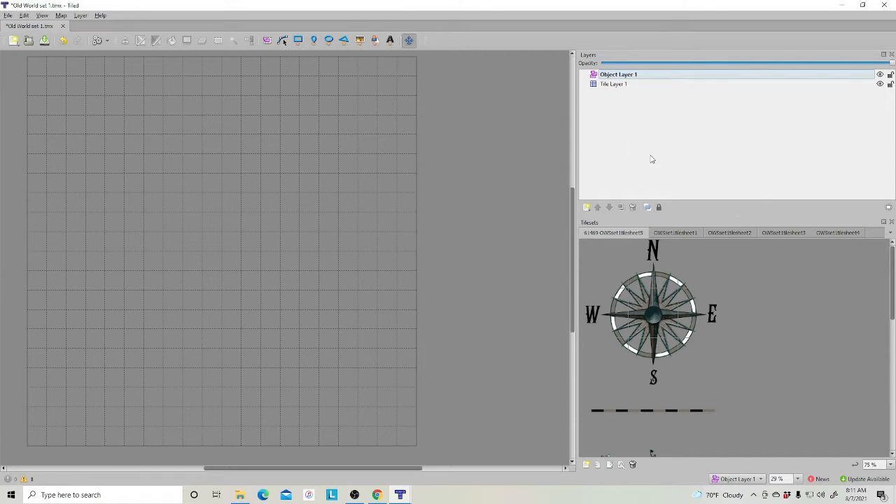
- Add a new image layer above Object Layer 1, keeping its default name
right_click(650, 161)
mouse_move(680, 167)
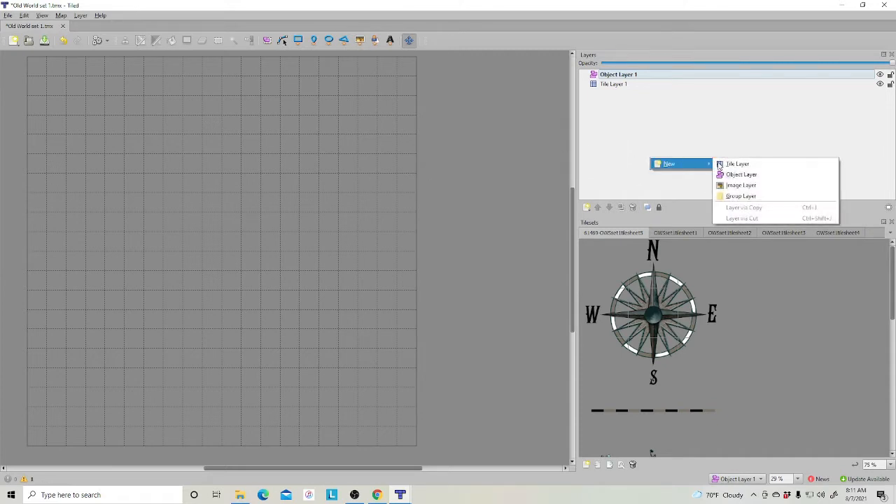
click(737, 187)
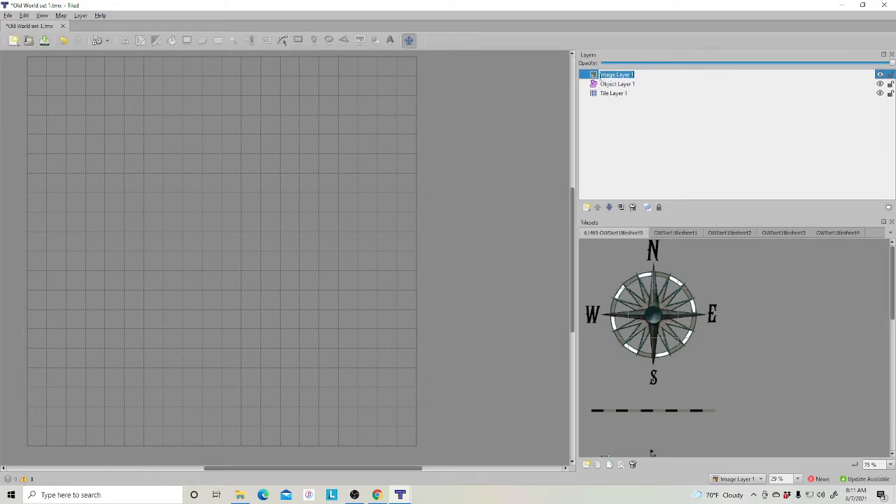
click(594, 75)
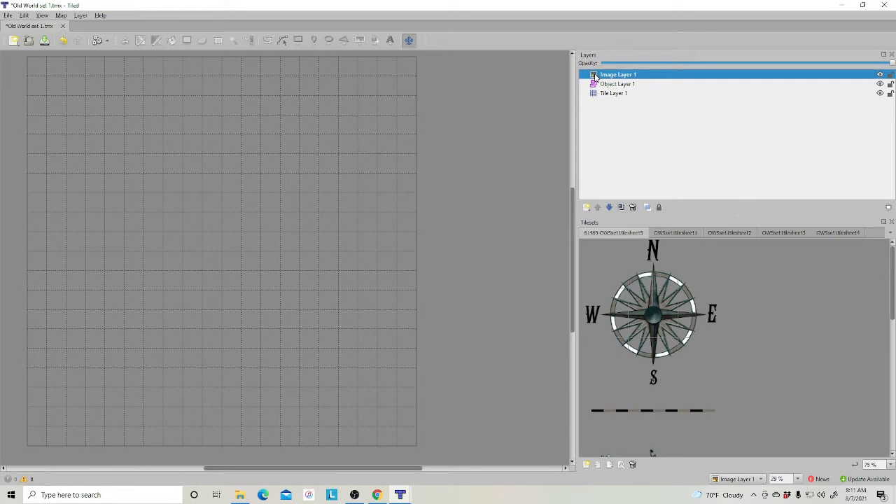
- Open the image layer's properties and load "thumbnail sketch.jpg" from the FOR VIDEOS folder as its image
right_click(594, 75)
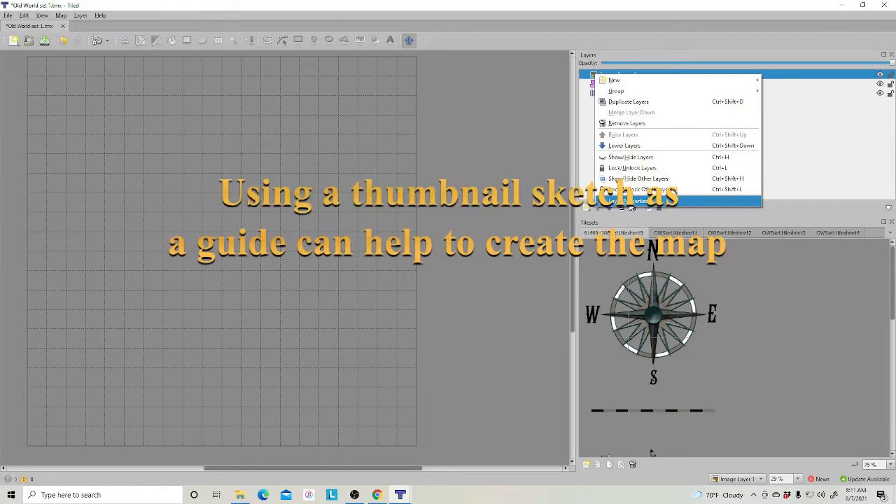
click(630, 201)
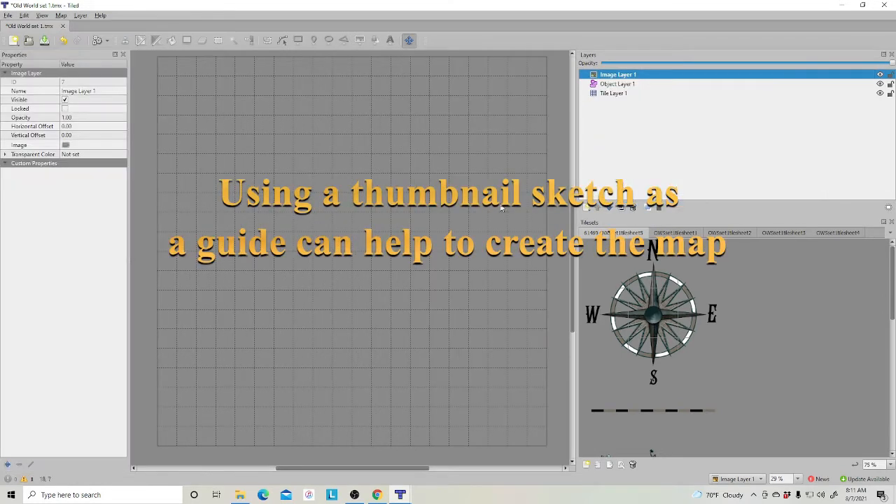
click(118, 148)
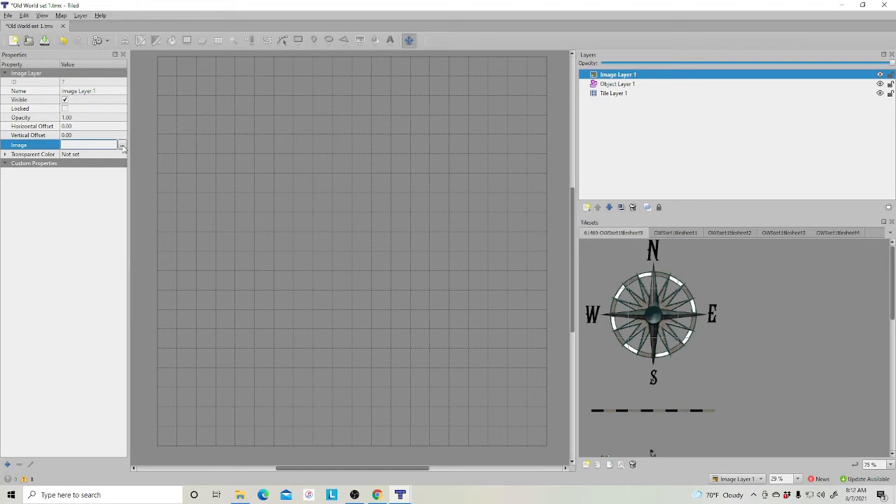
click(121, 145)
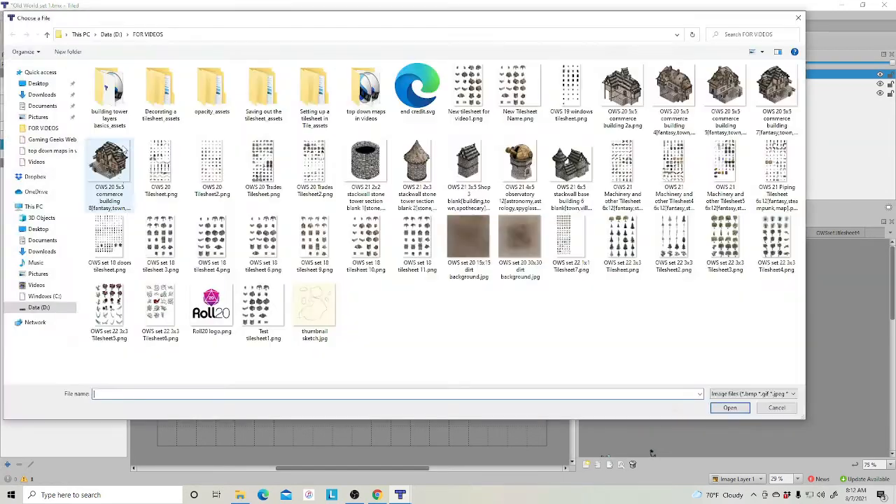
click(319, 314)
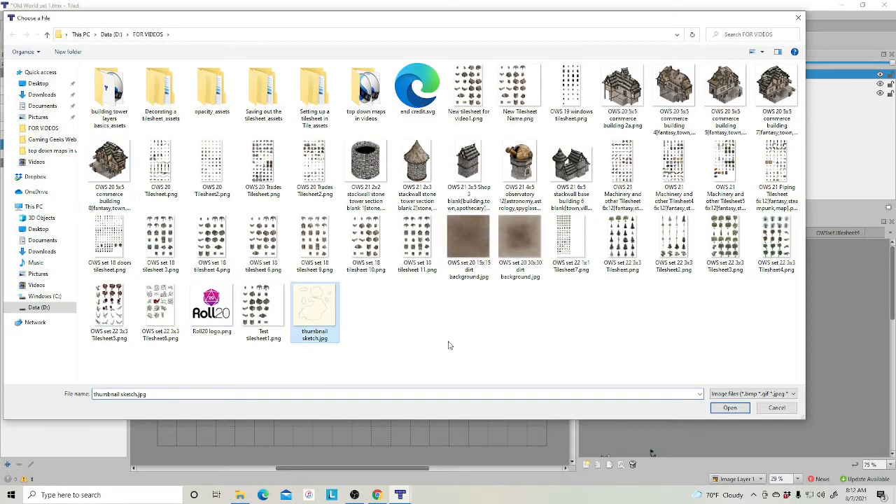
click(730, 408)
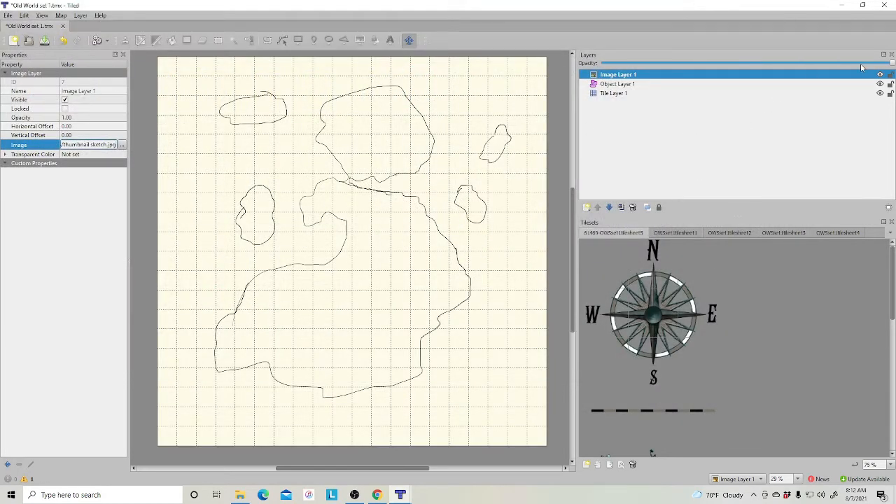
- Reduce the sketch image layer's opacity to about 0.45 and lock the layer
drag(892, 63, 749, 65)
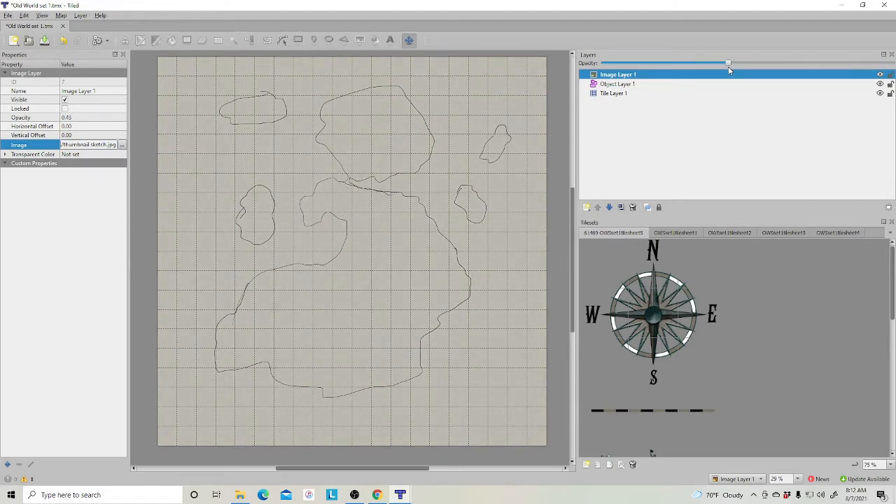
click(890, 75)
- Show the OWSset1tilesheet1 tileset and add a new tile layer above the sketch image layer
click(676, 233)
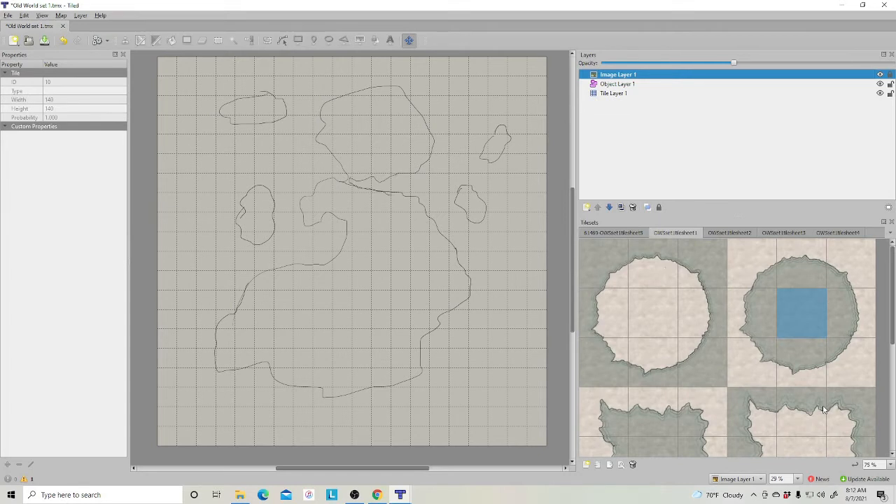
scroll(707, 369, down, 3)
scroll(728, 392, up, 5)
right_click(628, 124)
mouse_move(653, 128)
click(725, 129)
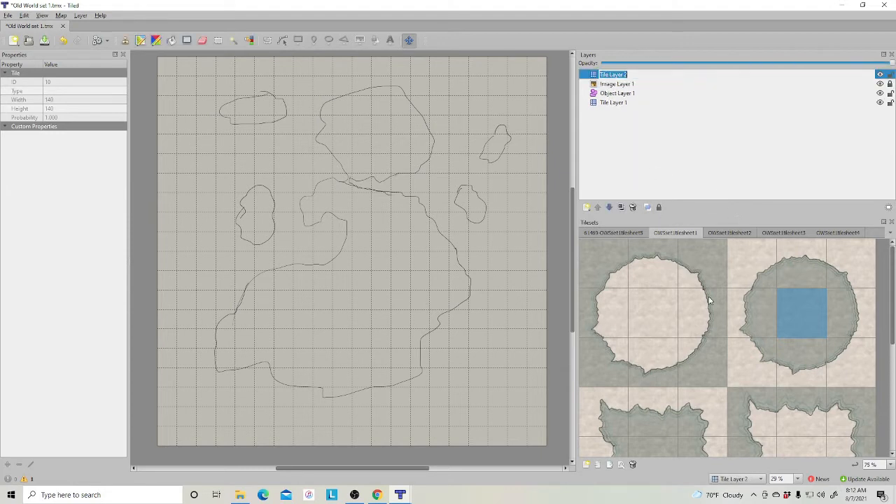
- Paint the plain land tile across the interiors of the large southern and the northern landmass outlines
click(657, 320)
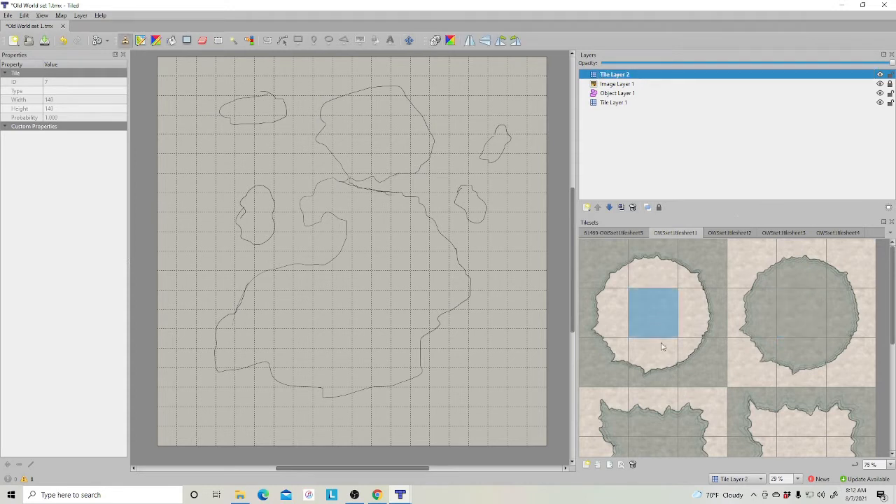
mouse_move(390, 226)
mouse_down()
mouse_move(399, 243)
mouse_move(376, 296)
mouse_move(320, 340)
mouse_move(306, 309)
mouse_move(340, 314)
mouse_move(368, 342)
mouse_move(396, 250)
mouse_move(313, 303)
mouse_move(419, 298)
mouse_move(396, 339)
mouse_move(417, 320)
mouse_move(418, 248)
mouse_up()
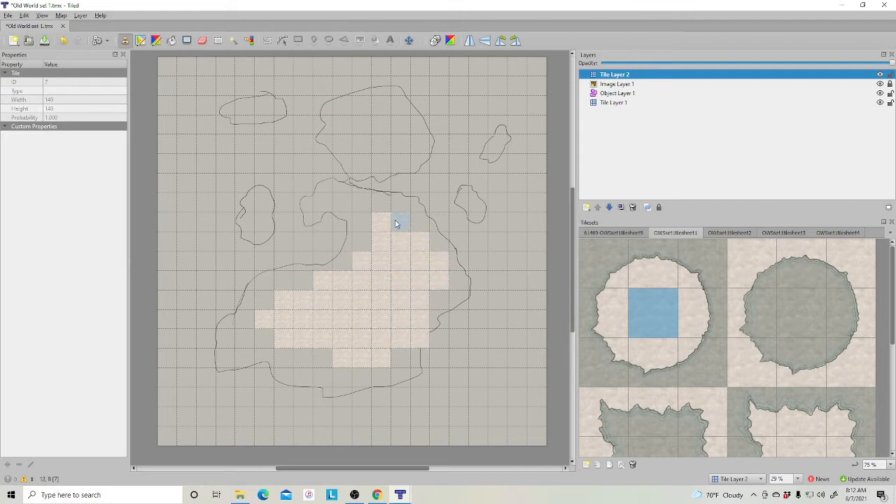
drag(398, 214, 338, 203)
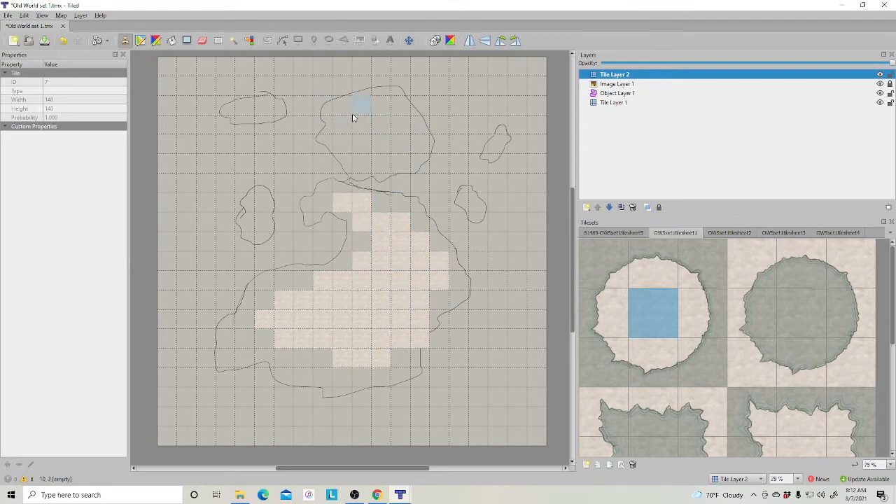
mouse_move(357, 112)
mouse_down()
mouse_move(400, 140)
mouse_move(380, 124)
mouse_move(353, 129)
mouse_move(350, 144)
mouse_move(402, 145)
mouse_up()
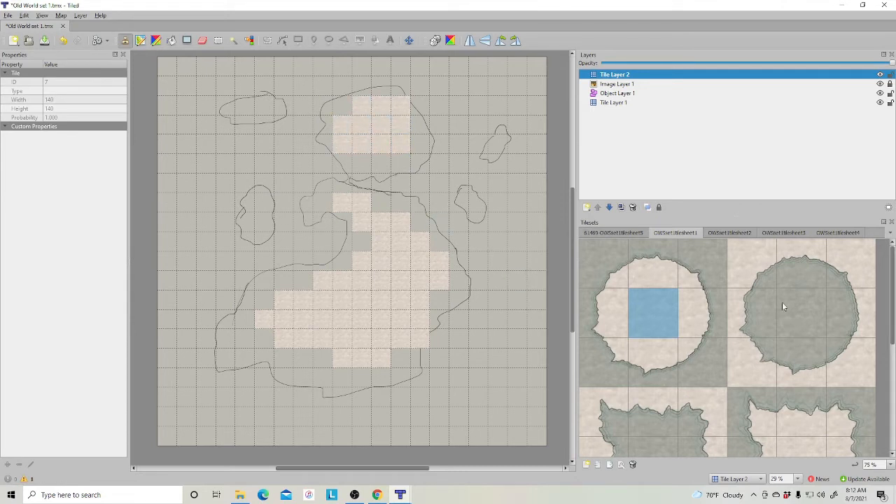
- Place the rounded southeast corner coast tile diagonally below the northern landmass's southeast land tile
click(704, 315)
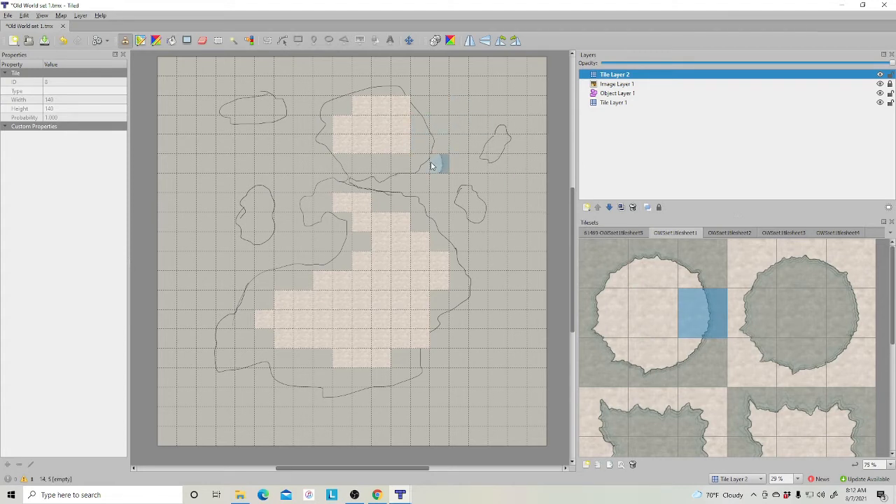
click(684, 358)
click(420, 164)
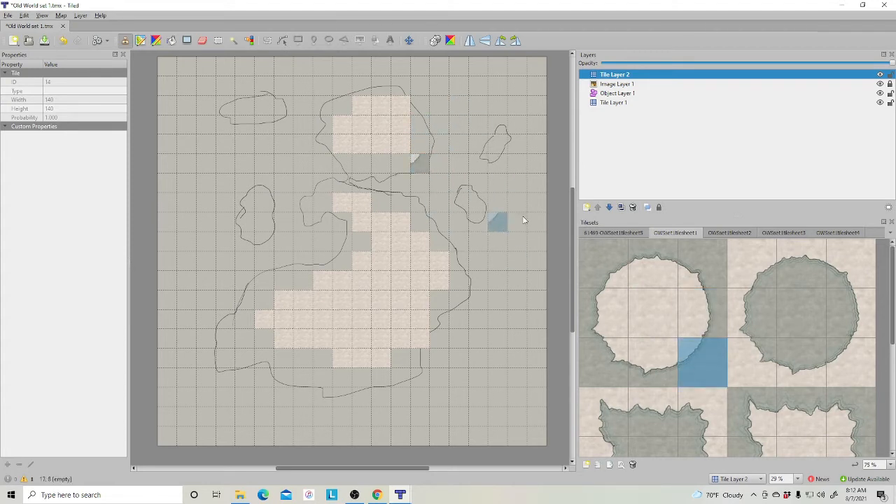
- Extend the northern landmass's lowest land row eastward with one plain land tile and a jagged east-coast tile
click(707, 334)
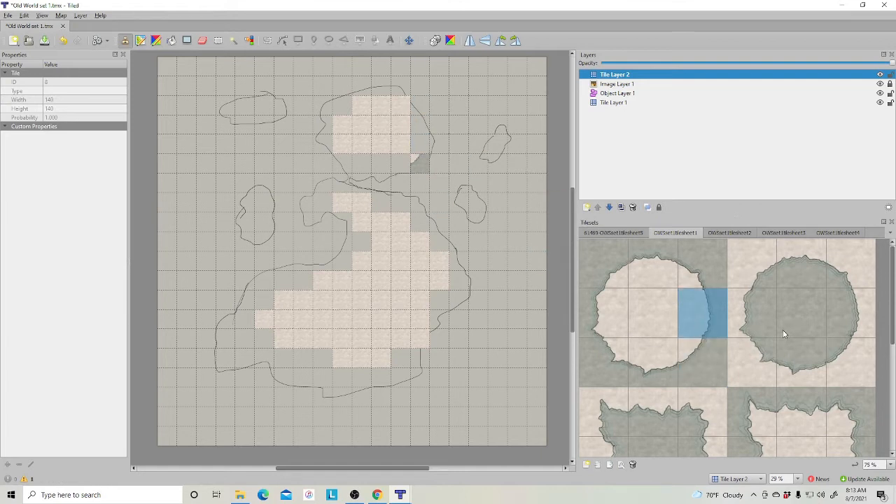
scroll(783, 330, down, 3)
click(614, 336)
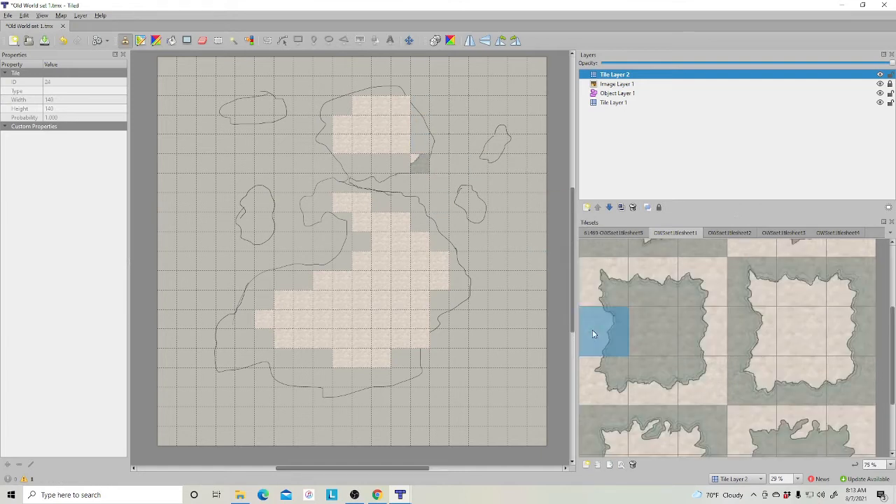
click(425, 144)
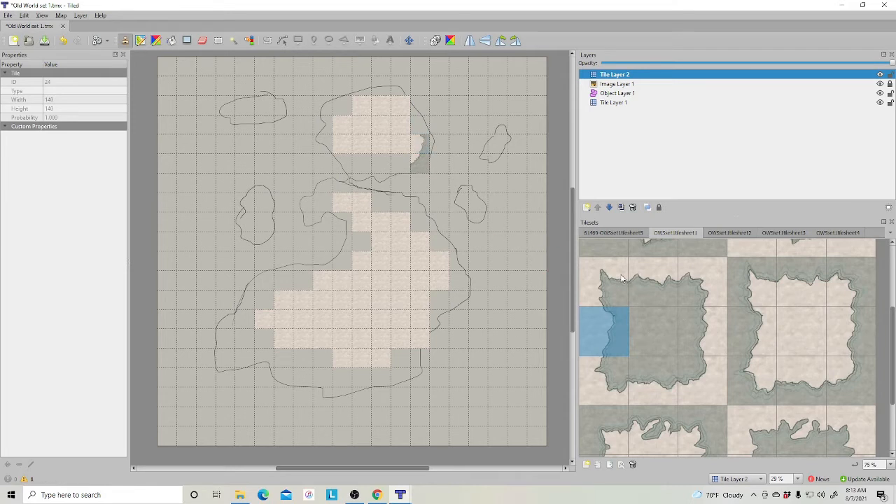
click(437, 145)
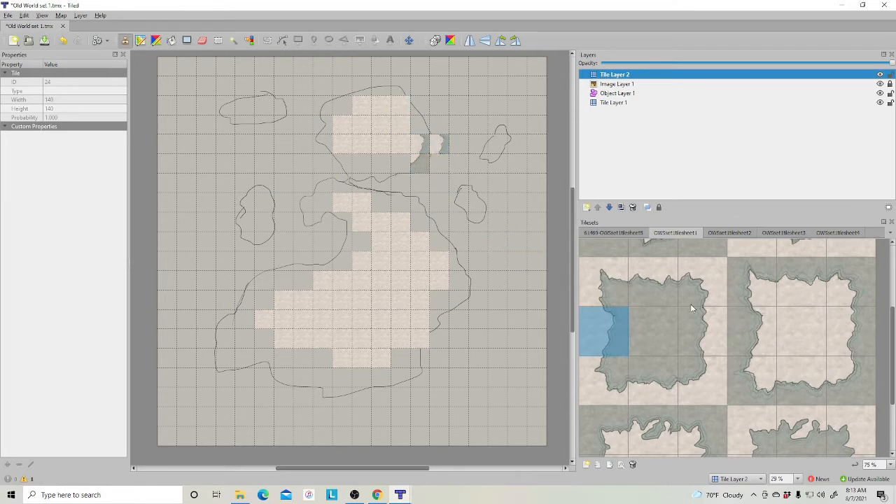
click(798, 329)
click(421, 145)
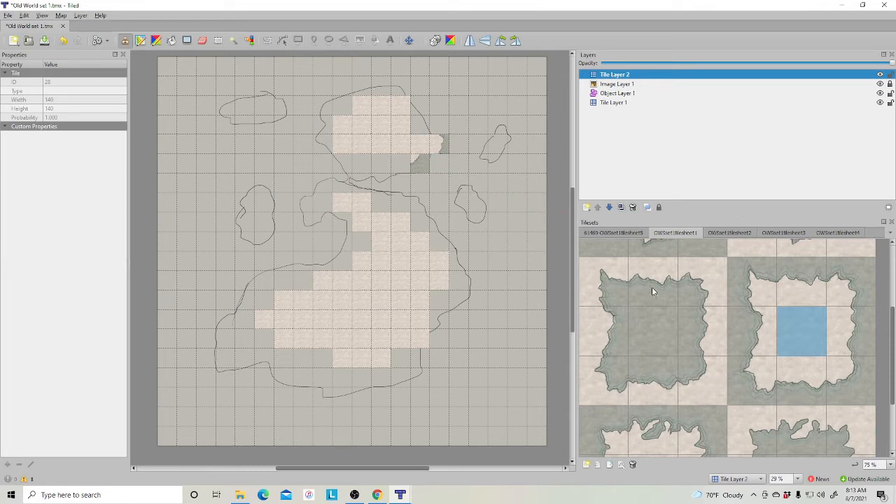
- Place the rounded southeast corner coast tile directly below the northern landmass's east-coast tile
click(848, 382)
scroll(783, 366, down, 2)
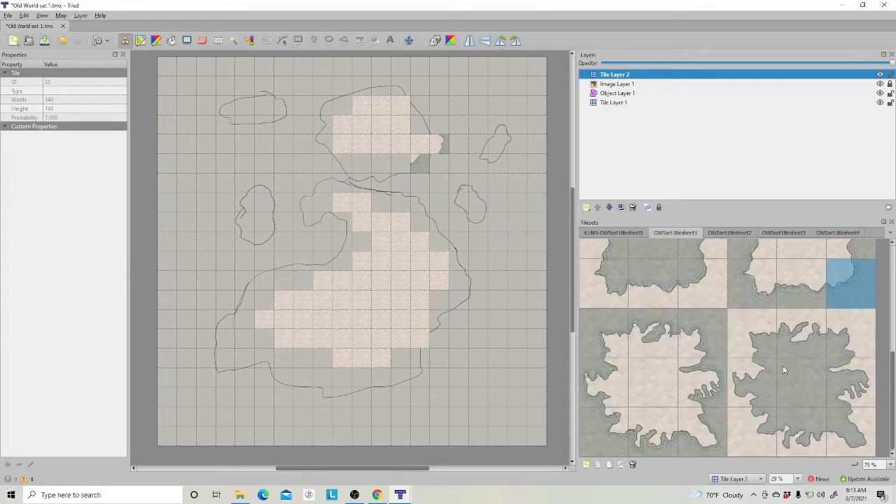
scroll(783, 361, up, 5)
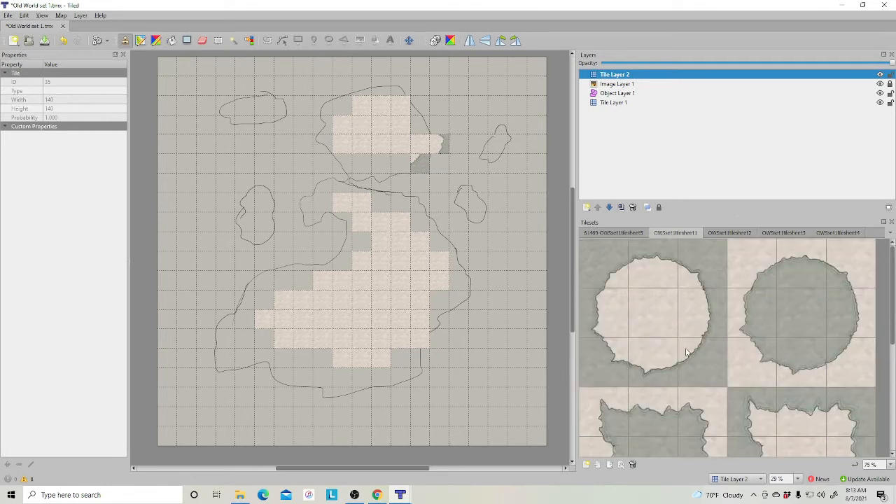
click(686, 353)
click(440, 162)
- Replace the more westerly of the two adjacent corner tiles with the jagged south-coast tile
click(661, 316)
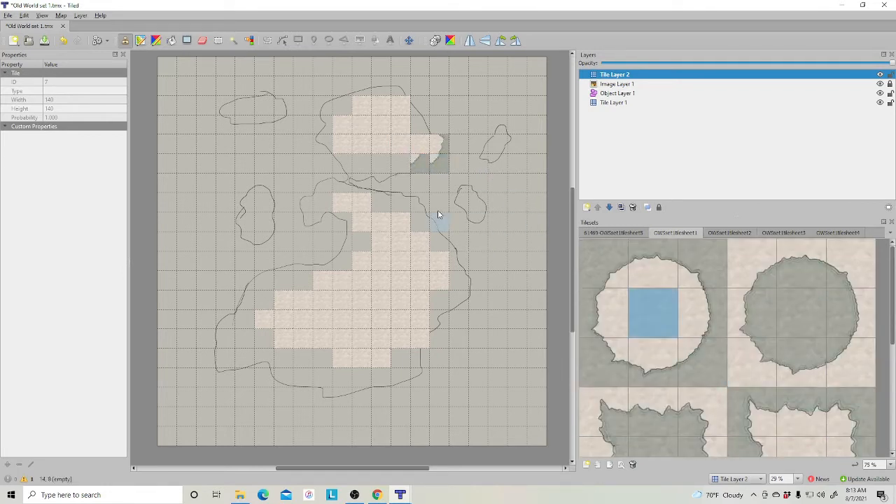
scroll(713, 348, down, 3)
click(658, 396)
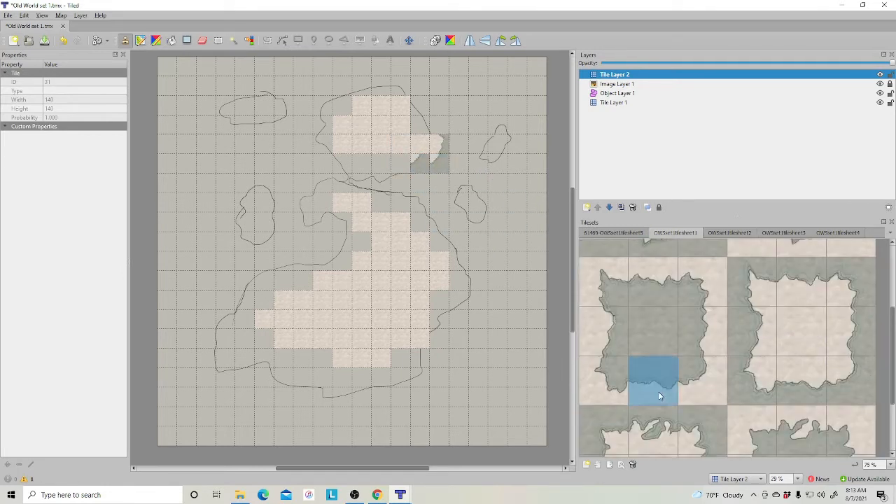
click(802, 385)
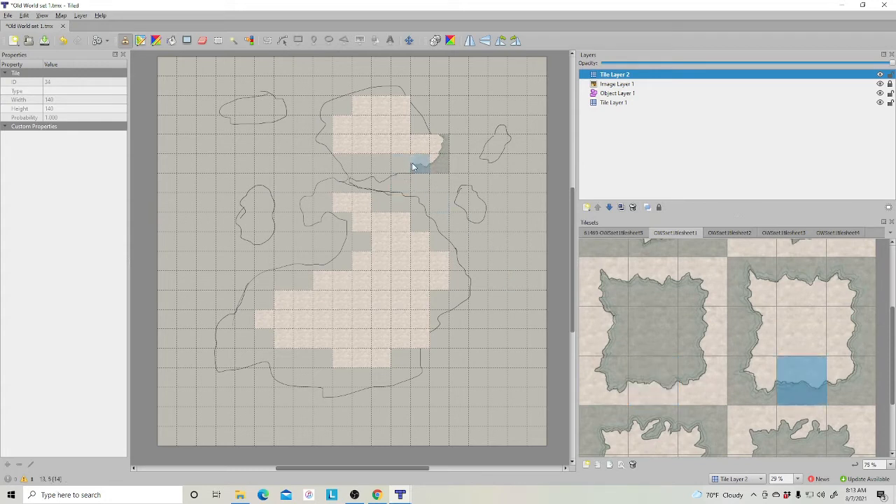
- Turn the coast southward with an inner corner tile west of the south-coast tile and a rounded southeast corner tile below it
click(626, 283)
click(400, 163)
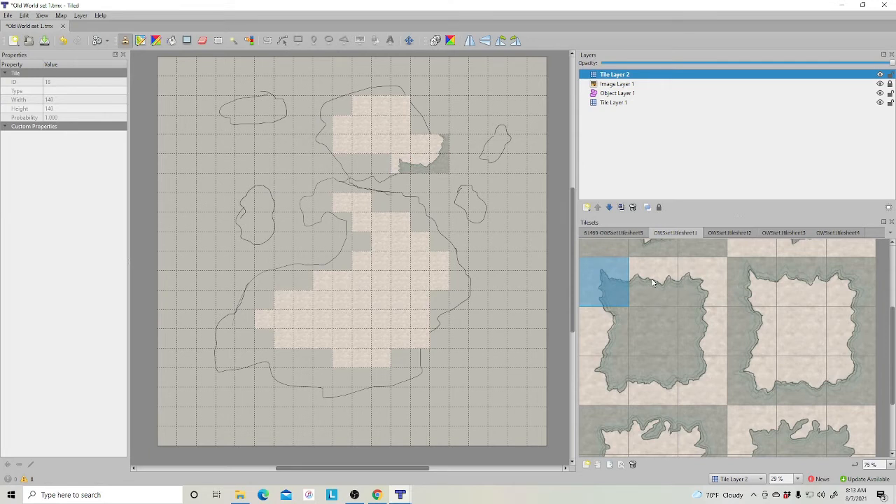
scroll(662, 319, up, 3)
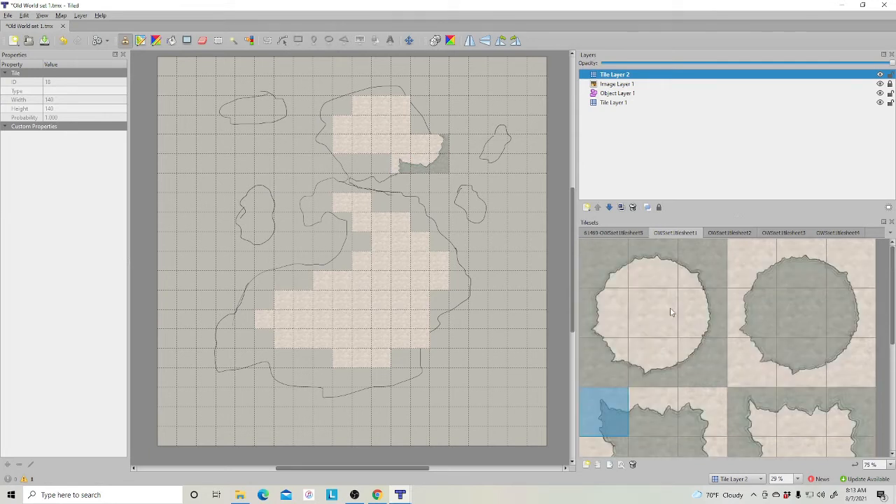
click(698, 360)
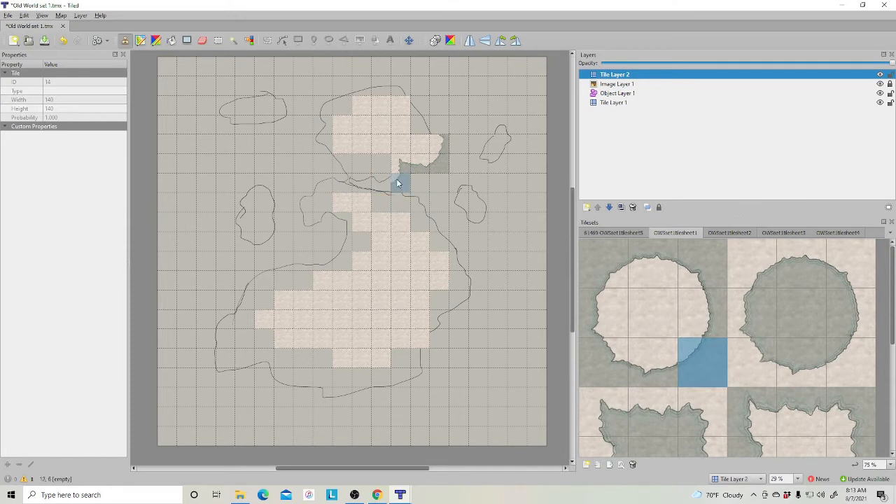
click(398, 184)
- Place the ragged south-coast tile directly west of the rounded southeast corner tile at the northern landmass's southern tip
scroll(655, 354, down, 5)
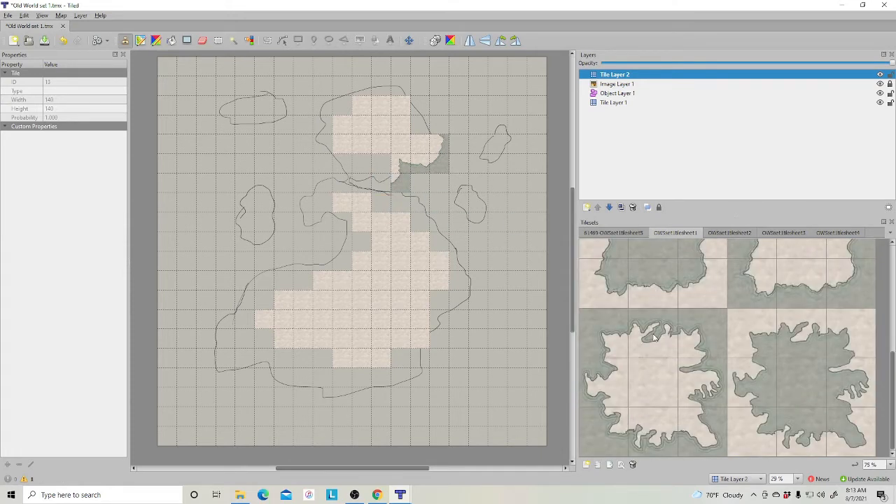
click(653, 429)
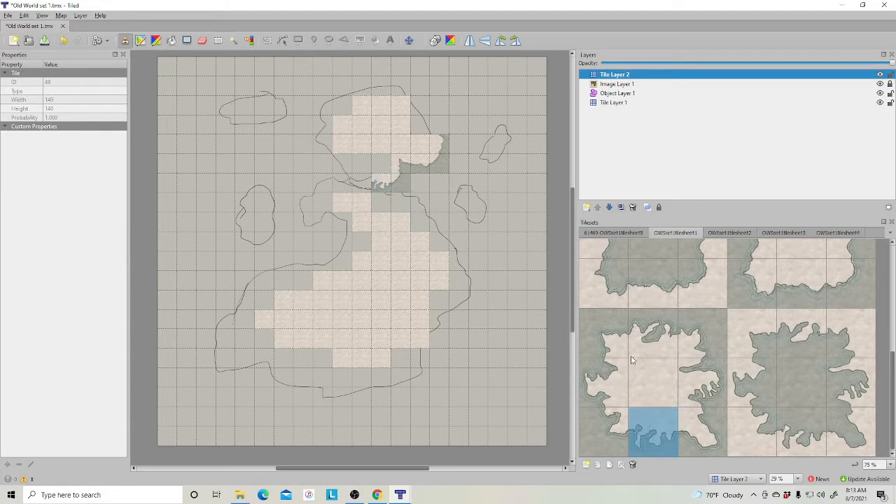
click(615, 425)
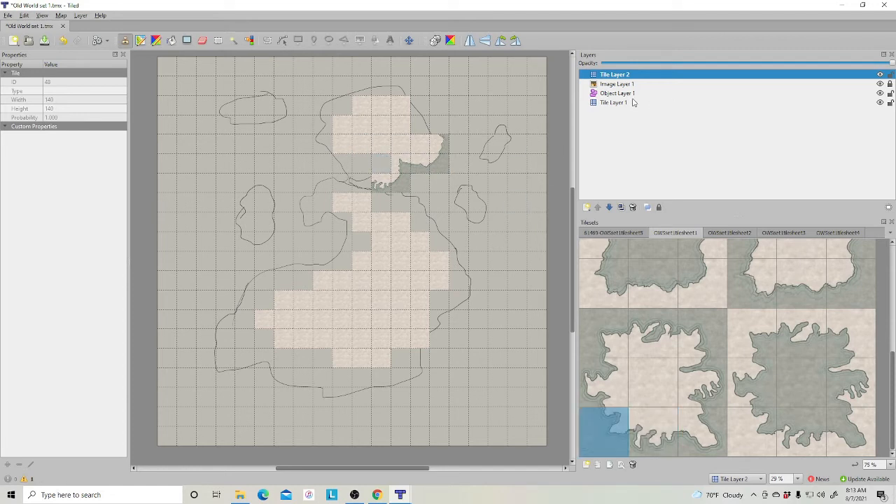
- Cap the northern landmass with a rounded north-coast tile above its top row and a jagged northeast corner tile to the east
scroll(763, 374, up, 5)
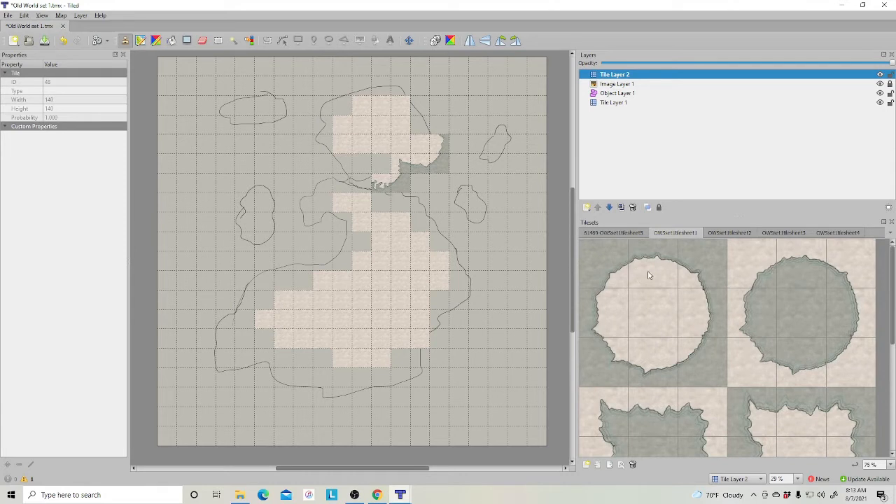
click(649, 275)
click(381, 93)
click(703, 263)
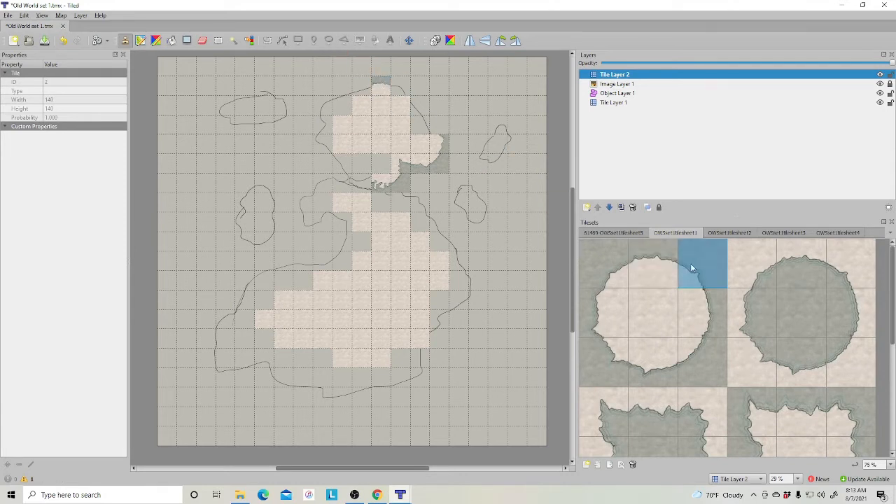
scroll(741, 352, down, 3)
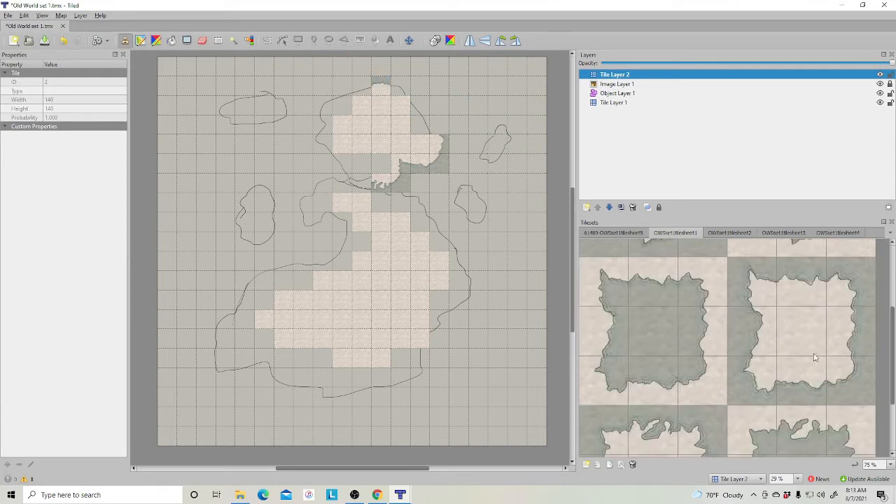
click(851, 281)
click(401, 86)
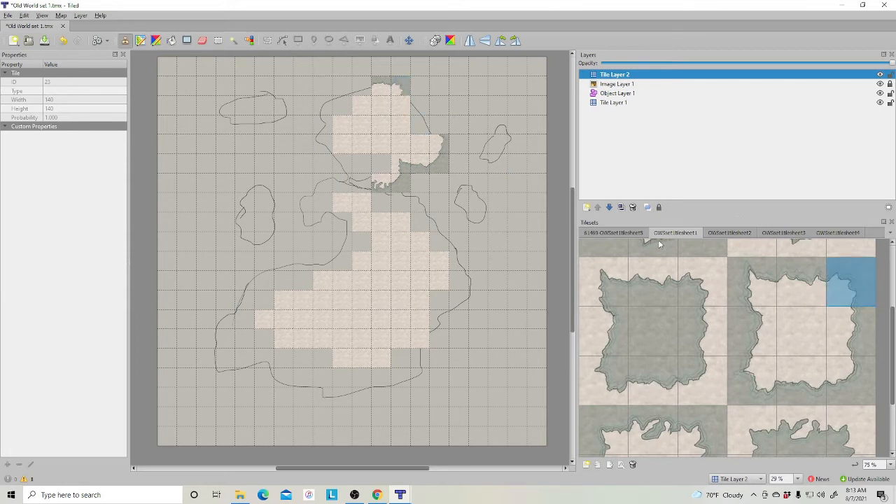
- Step the northeast coast down with a jagged inner corner tile below the northeast corner and a ragged northeast corner tile east of it
click(610, 384)
click(420, 122)
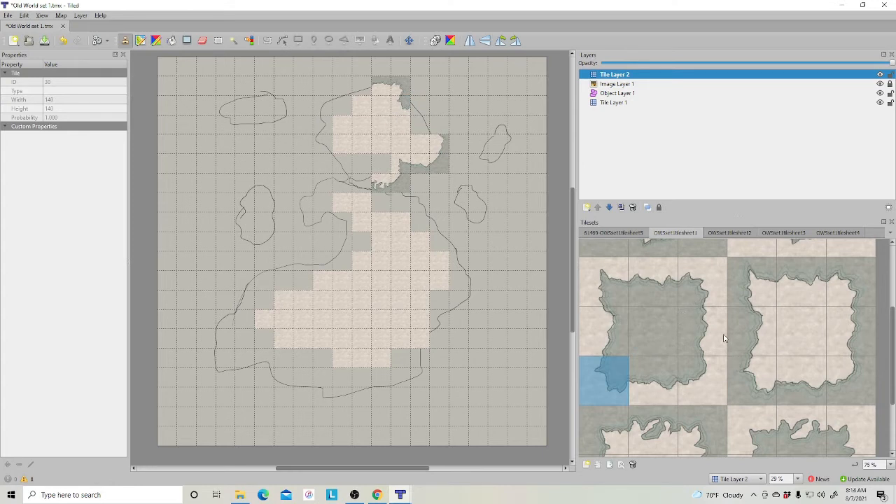
scroll(725, 341, down, 2)
click(701, 351)
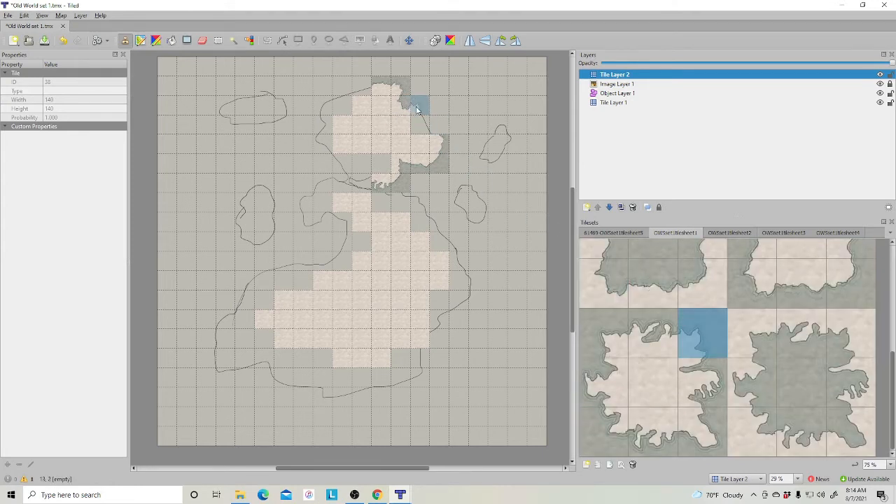
click(418, 105)
- Continue the northeast coast one row lower with a rounded inner corner tile and a rounded northeast corner tile to its east
scroll(685, 331, up, 3)
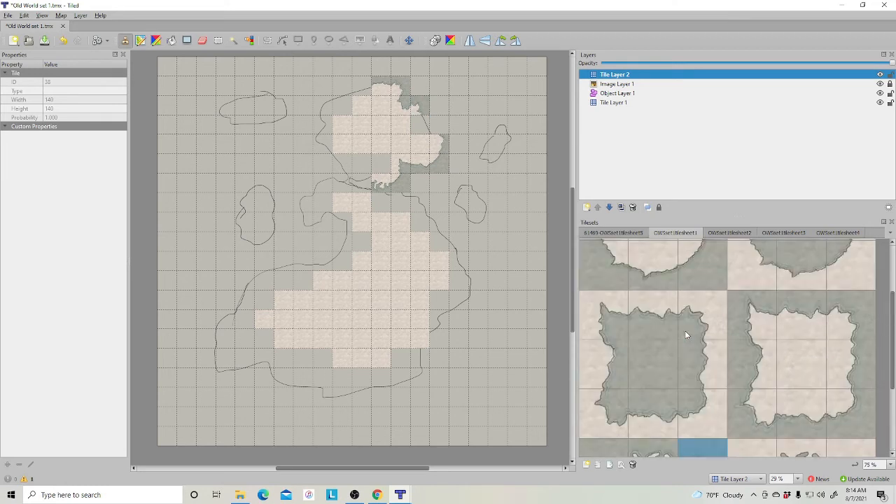
click(695, 282)
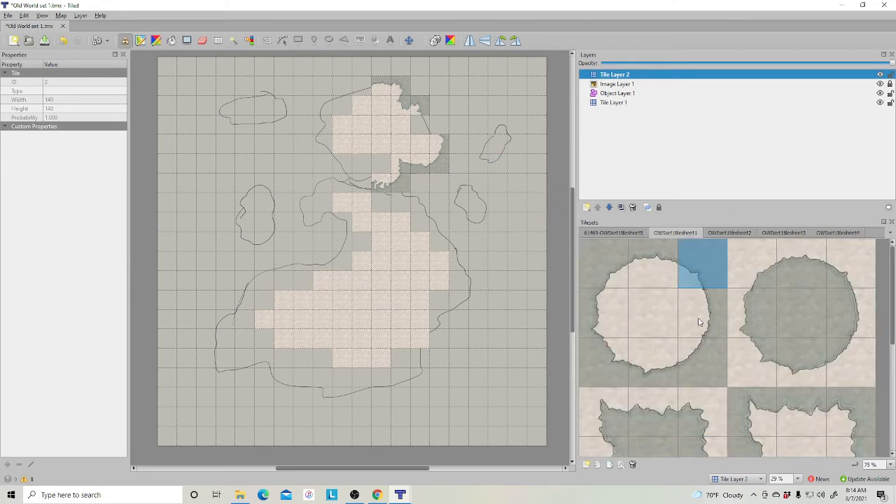
click(750, 357)
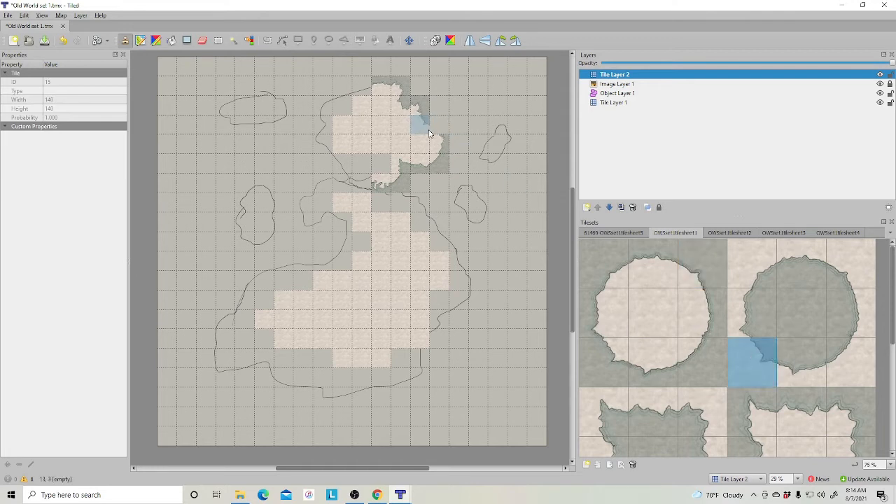
click(686, 266)
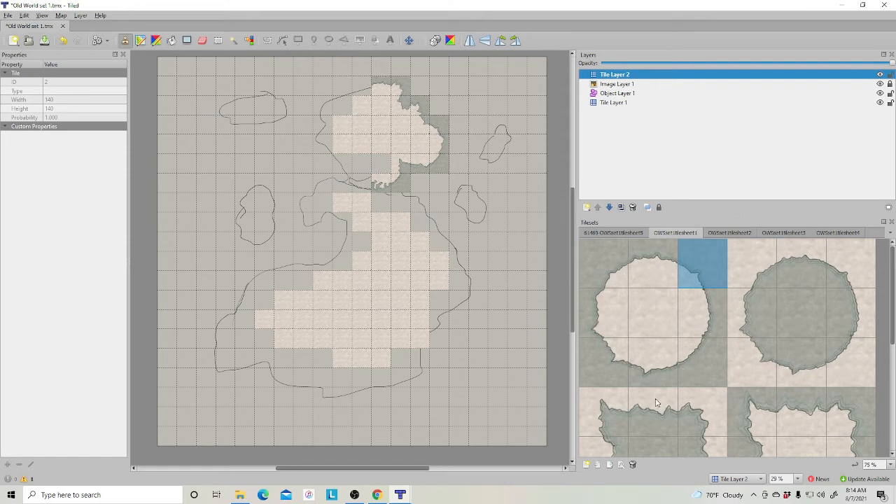
- Place the ragged inner corner tile with water to the northwest at the west end of the northern landmass's top land row
scroll(659, 402, down, 3)
scroll(664, 410, down, 3)
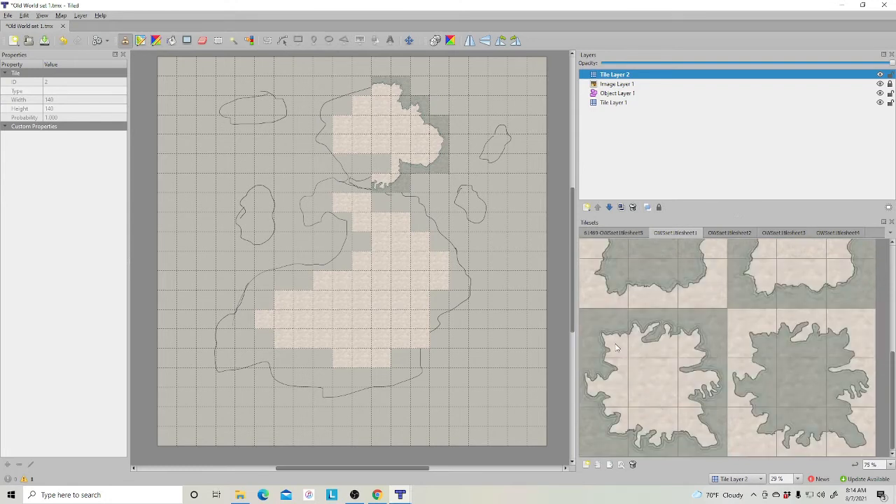
click(847, 428)
click(341, 104)
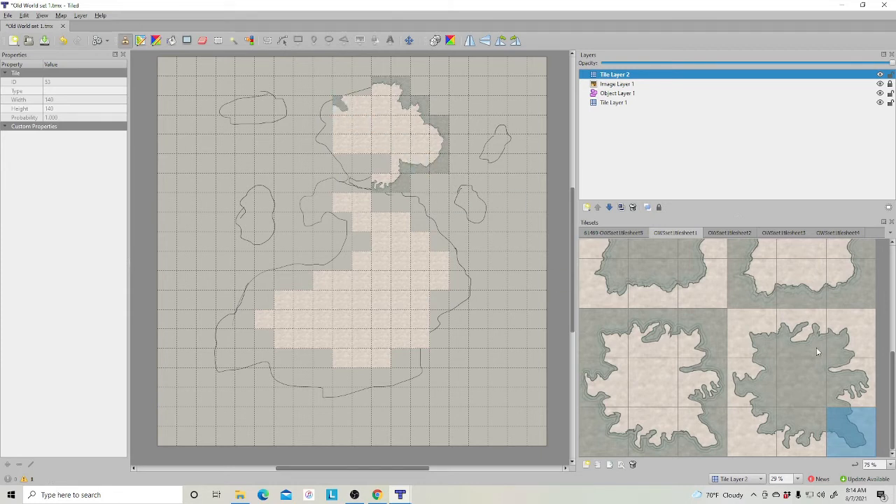
- Add a jagged northwest corner tile above the ragged inner corner and fill the north-coast gap east of it with a coast tile
scroll(773, 284, down, 5)
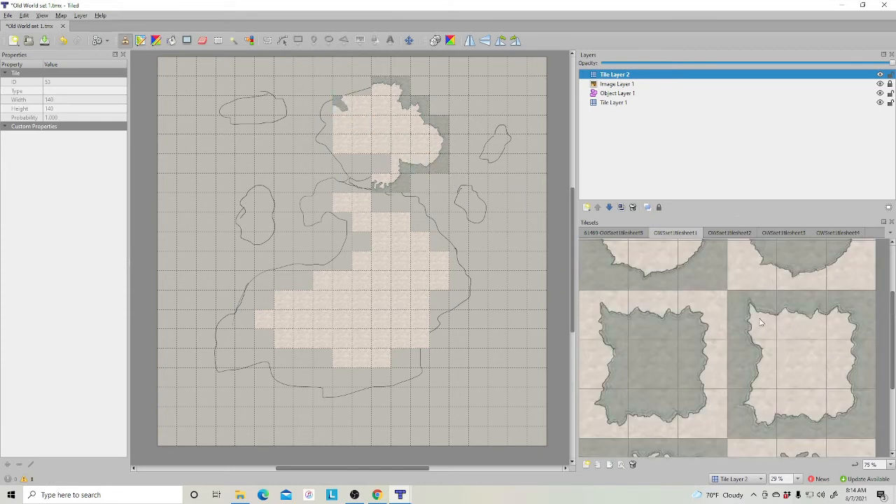
click(762, 323)
click(342, 85)
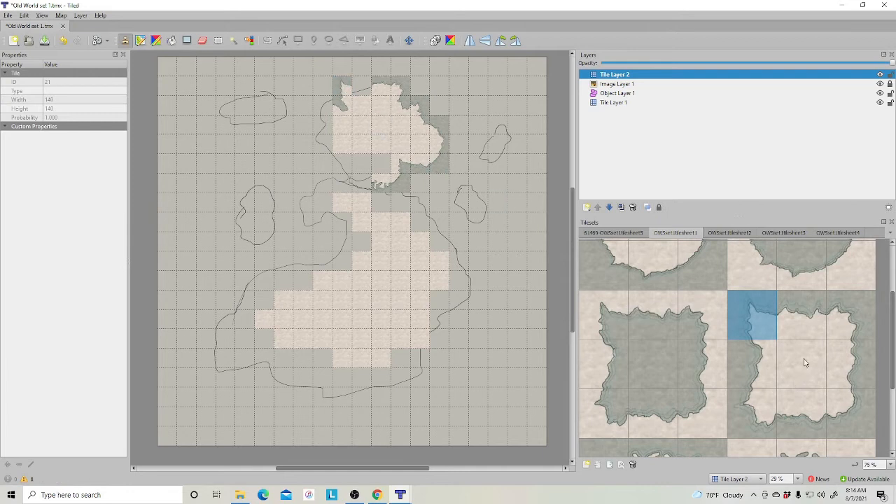
scroll(699, 279, up, 2)
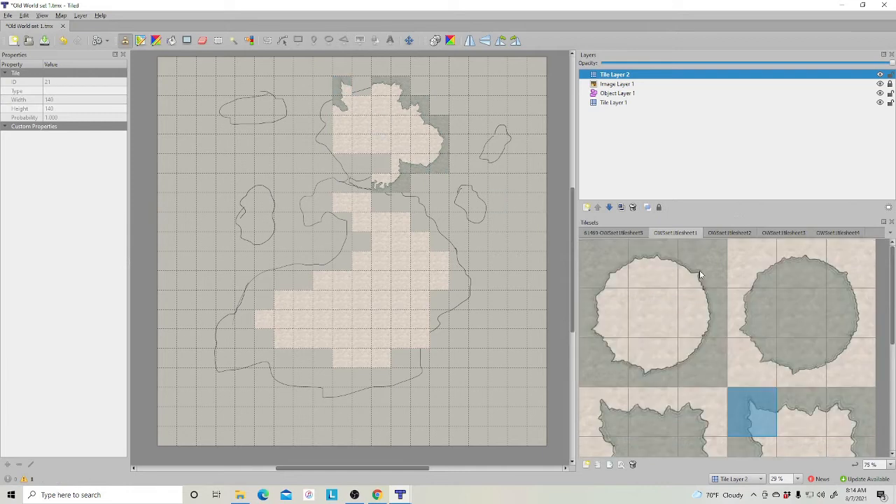
click(800, 362)
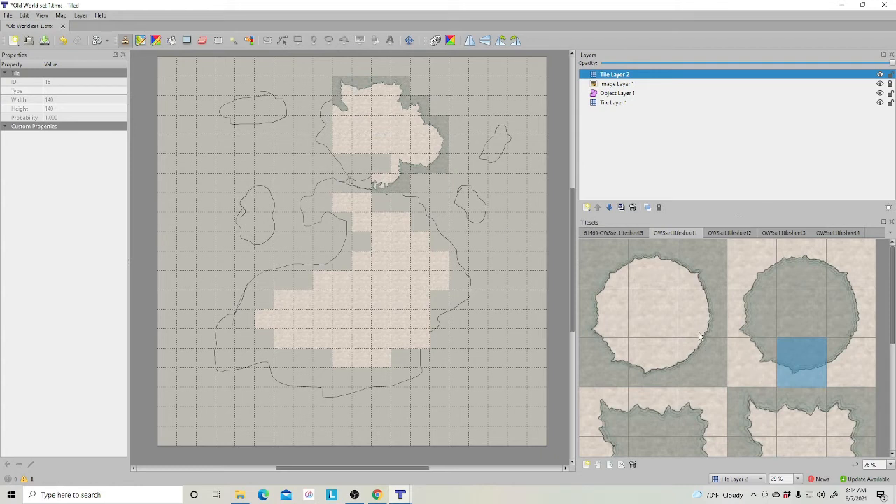
- Place the tilesheet 2 south-coast tile with a southward land spur directly west of the ragged south-coast tile
scroll(700, 332, down, 5)
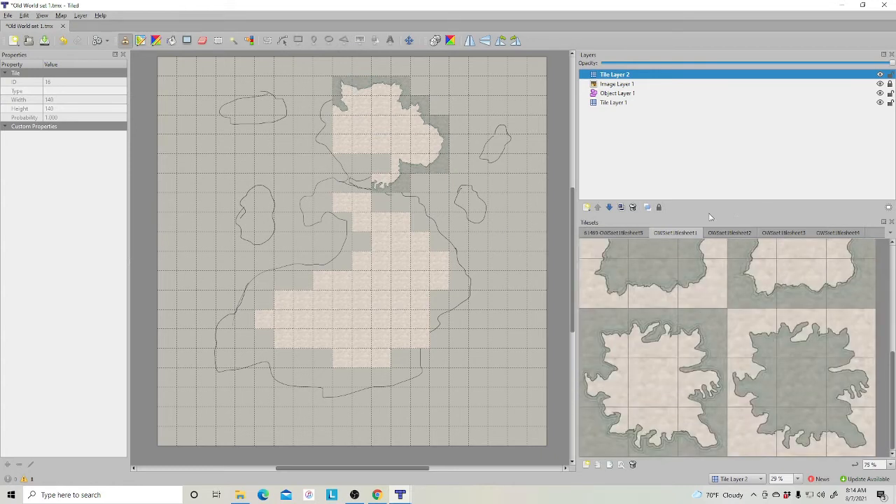
click(728, 233)
scroll(721, 371, up, 6)
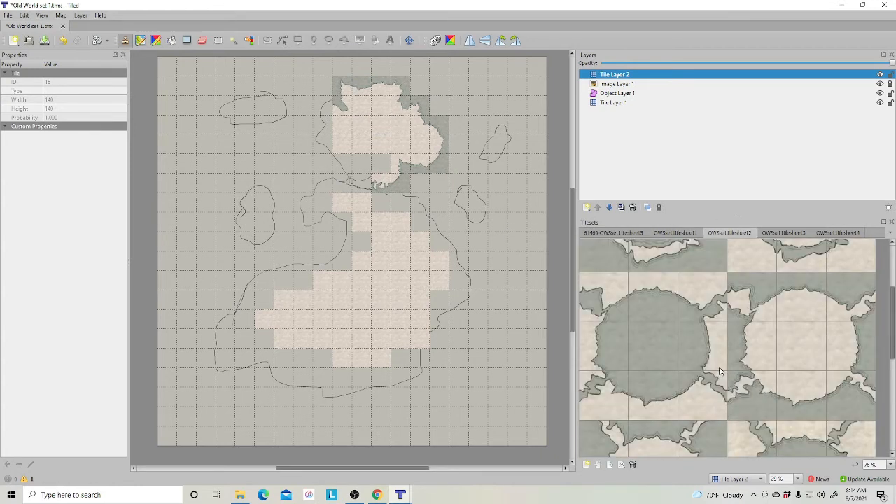
scroll(719, 367, down, 3)
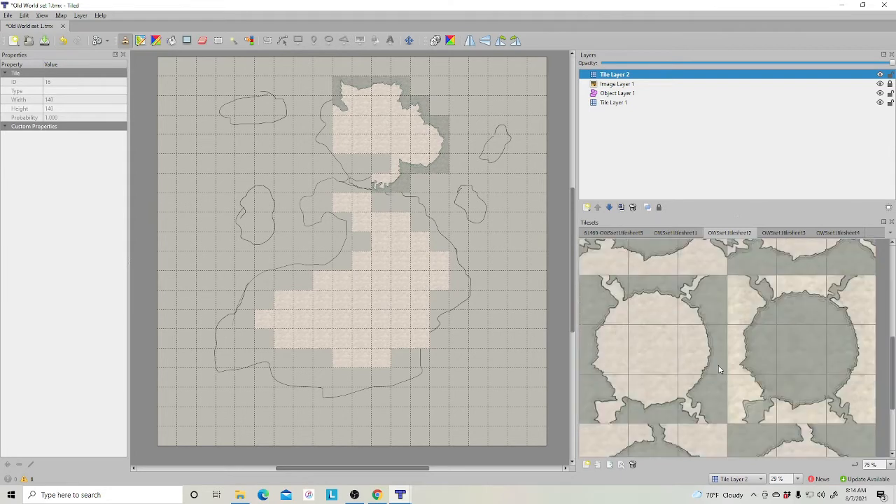
scroll(720, 369, down, 2)
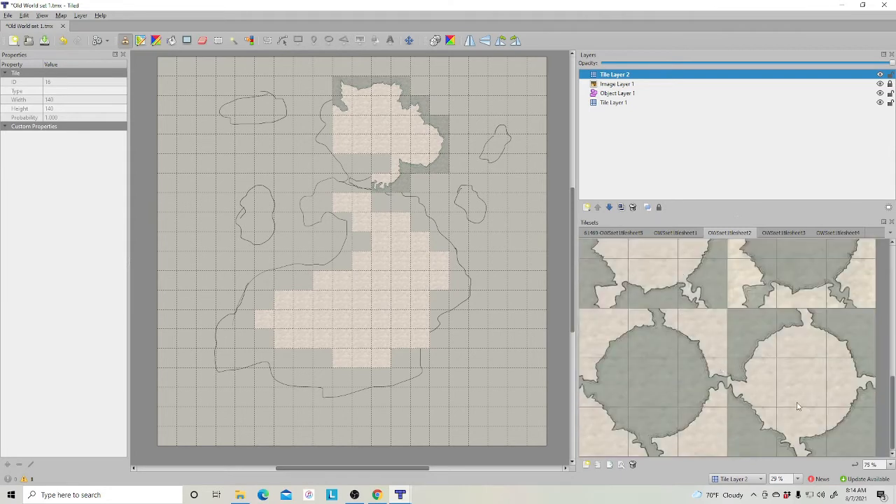
click(796, 429)
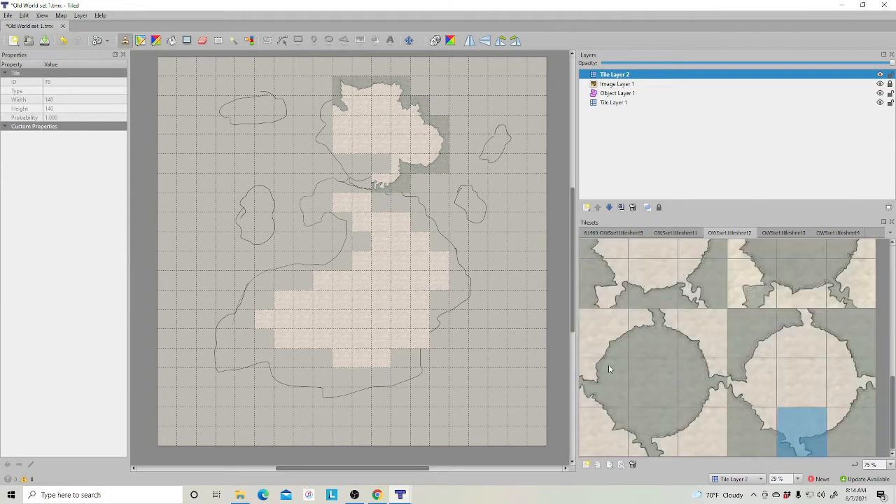
click(357, 183)
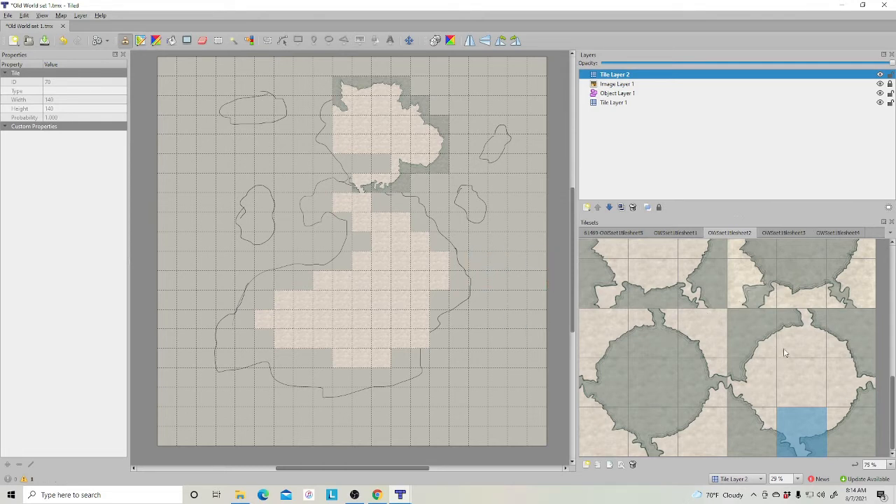
- Join the two landmasses by placing the matching north-coast tile with a land bridge directly below the spur tile
scroll(799, 337, up, 5)
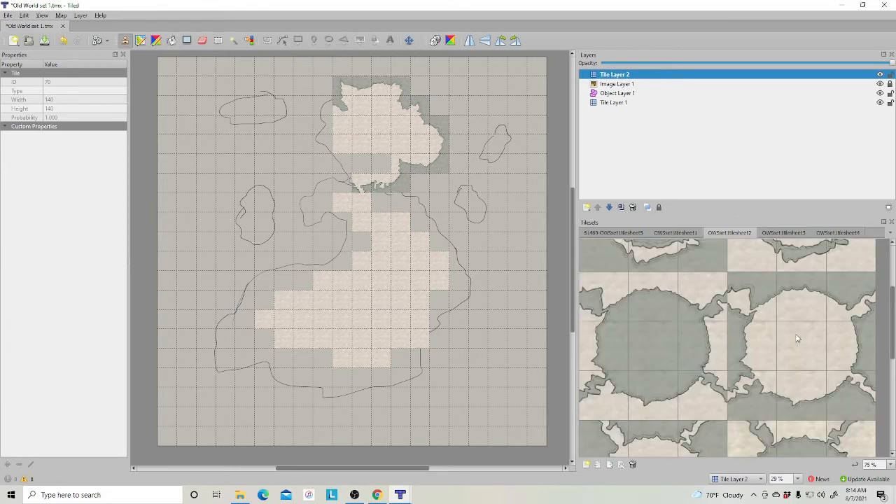
scroll(797, 339, down, 5)
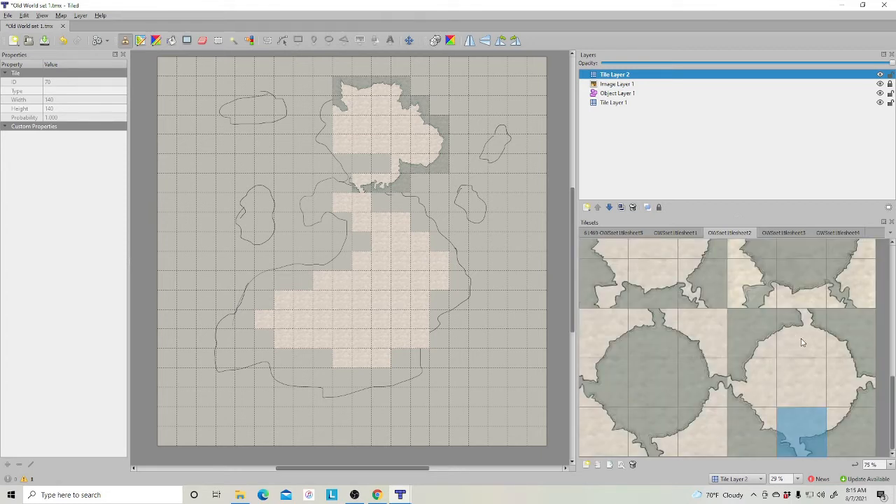
click(801, 339)
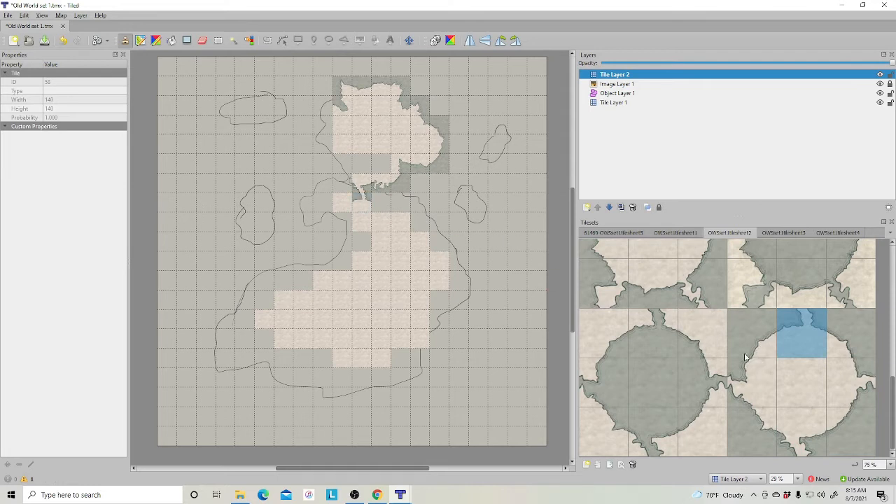
- Form a narrow water channel west of the land bridge with the southwest channel corner tile and the northeast one directly below it
click(748, 287)
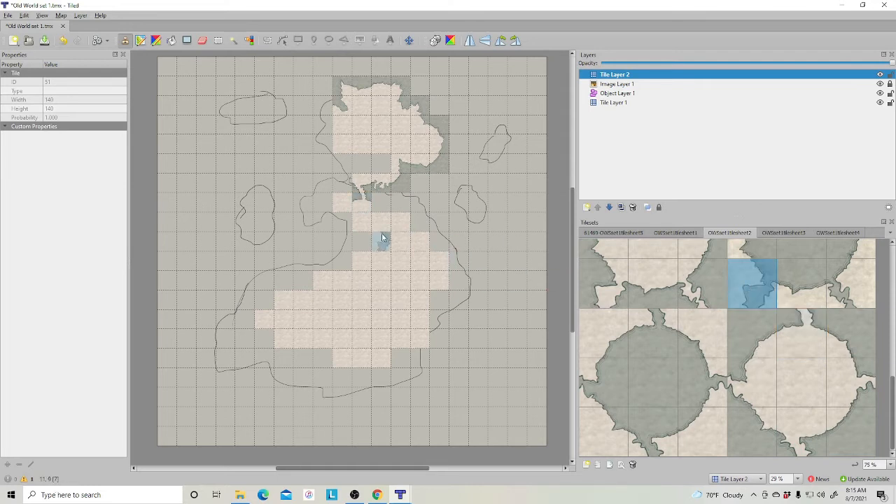
click(339, 206)
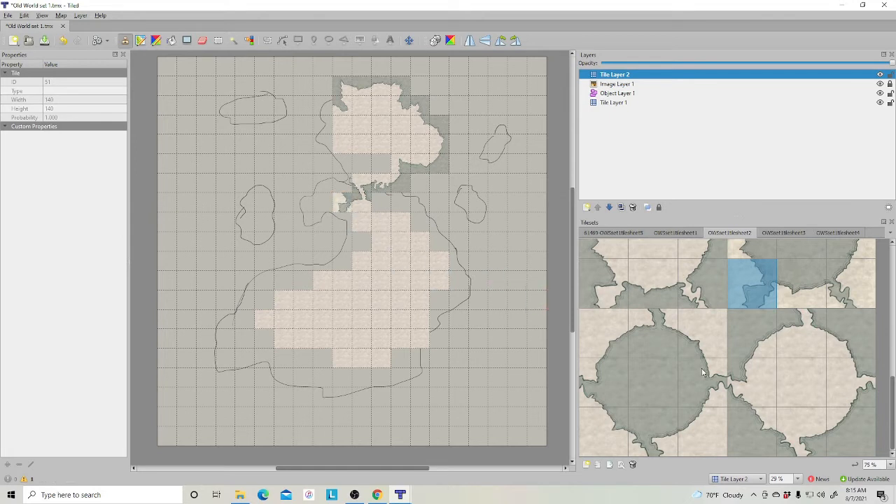
scroll(755, 327, up, 3)
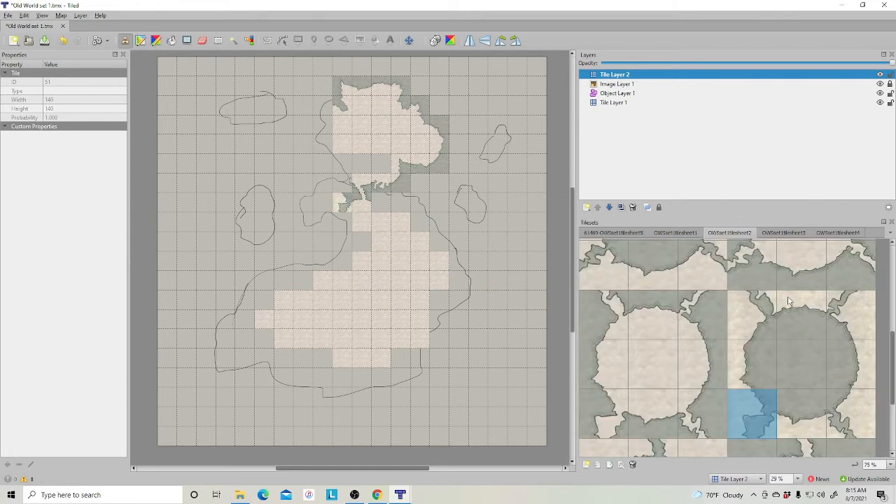
click(851, 315)
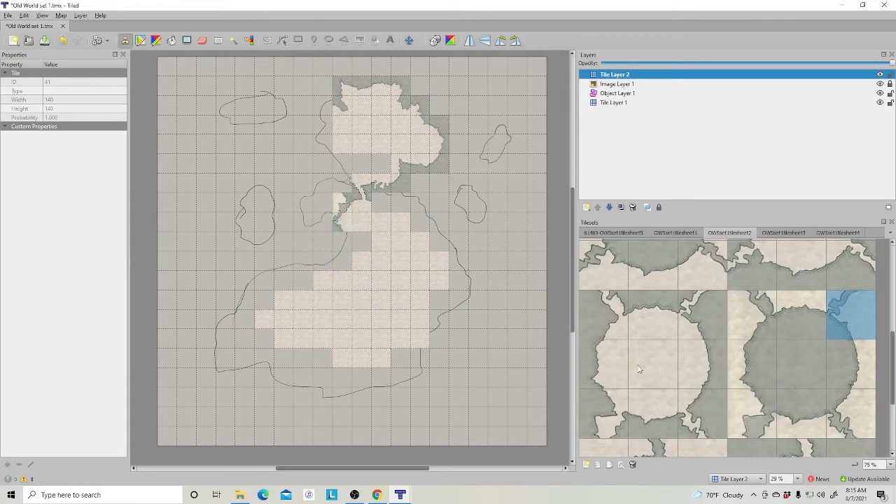
- Cap the west bank of the narrow channel with the jagged northeast land-corner tile from tilesheet 1
scroll(764, 327, down, 3)
click(669, 232)
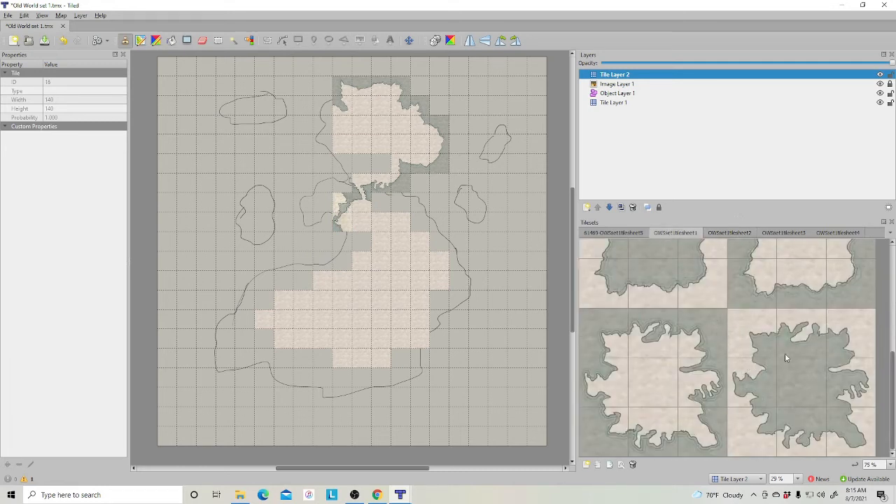
scroll(798, 322, up, 3)
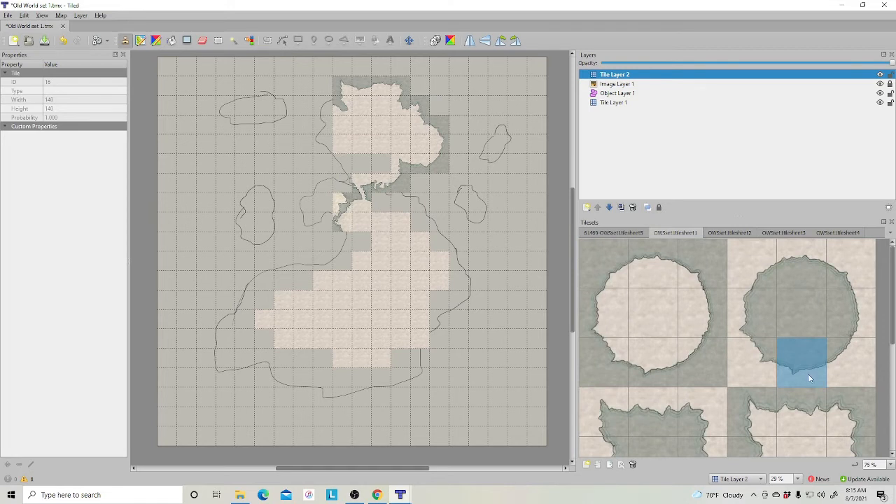
scroll(809, 378, down, 3)
click(846, 303)
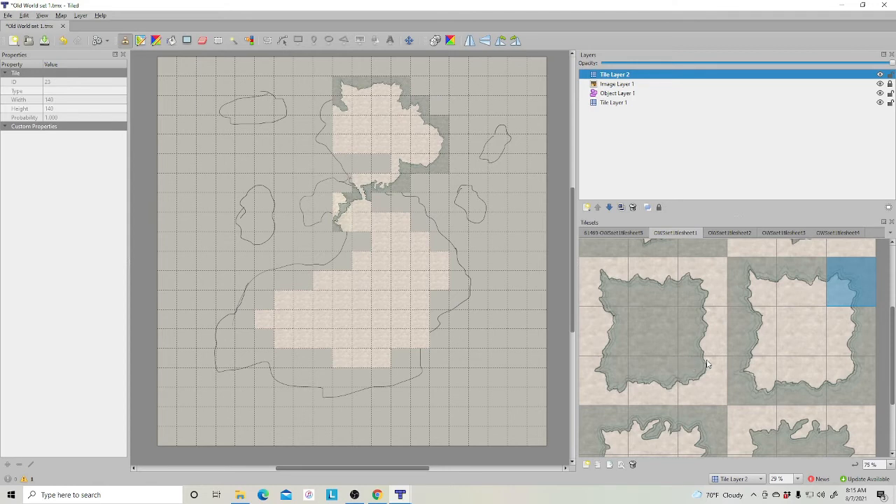
click(351, 184)
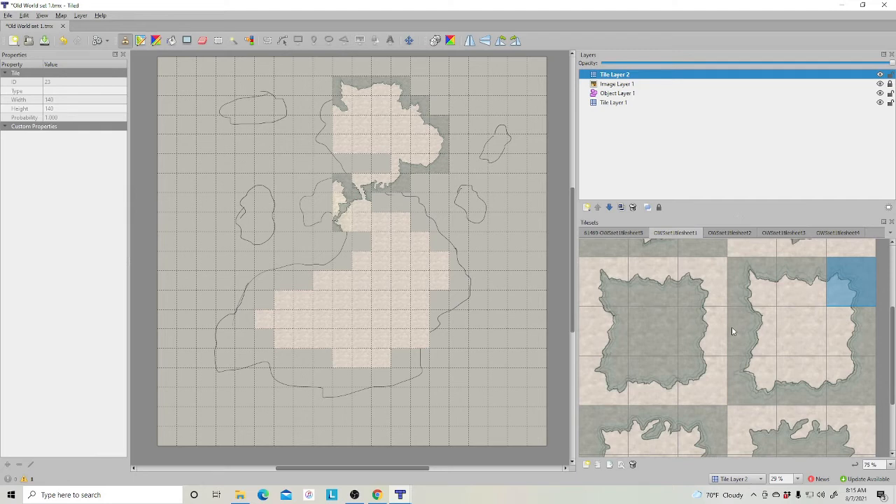
- Replace the south-coast spur tile above the land bridge with the tilesheet 2 southwest corner tile of the round landmass
scroll(746, 339, down, 3)
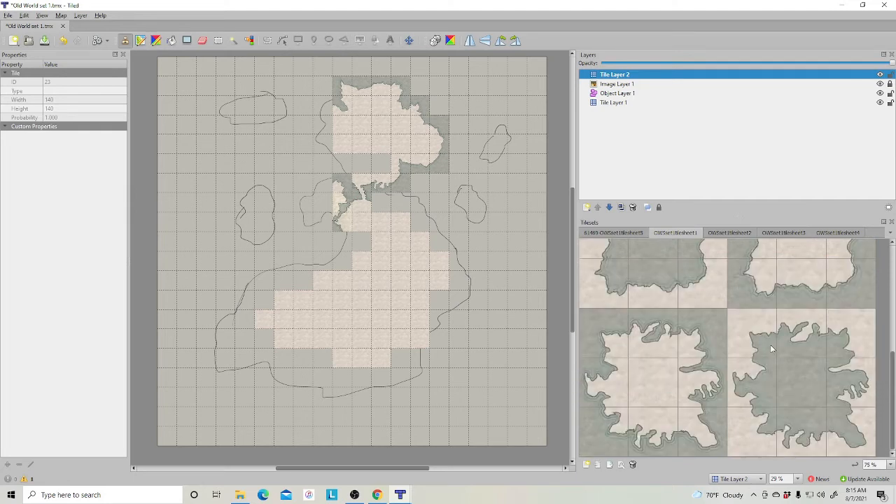
click(729, 232)
scroll(793, 376, down, 3)
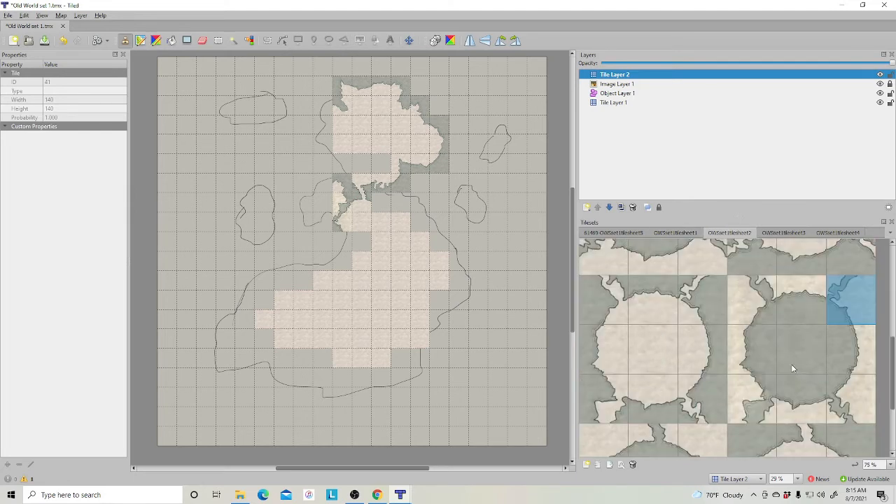
click(616, 393)
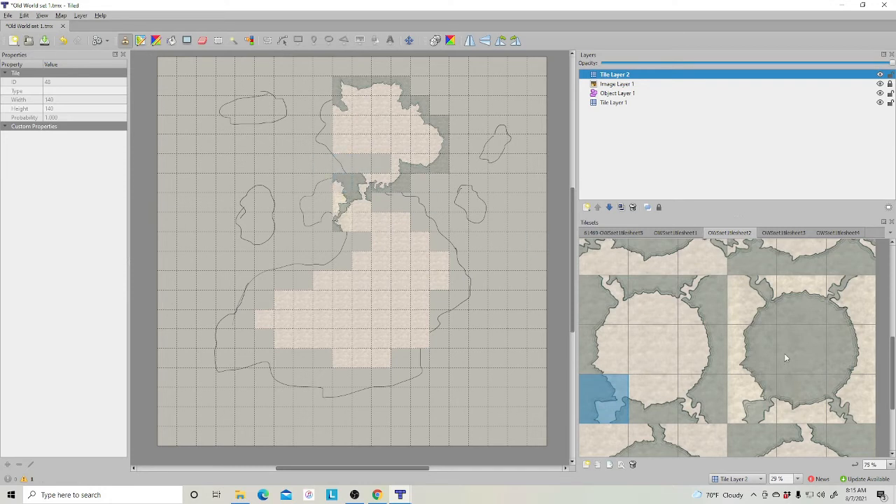
- Extend the coast northwest from the land bridge with tilesheet 2's northeast water-circle corner directly above it and tilesheet 1's ragged southwest land corner west of that
scroll(803, 355, down, 3)
scroll(803, 354, up, 3)
scroll(803, 354, down, 3)
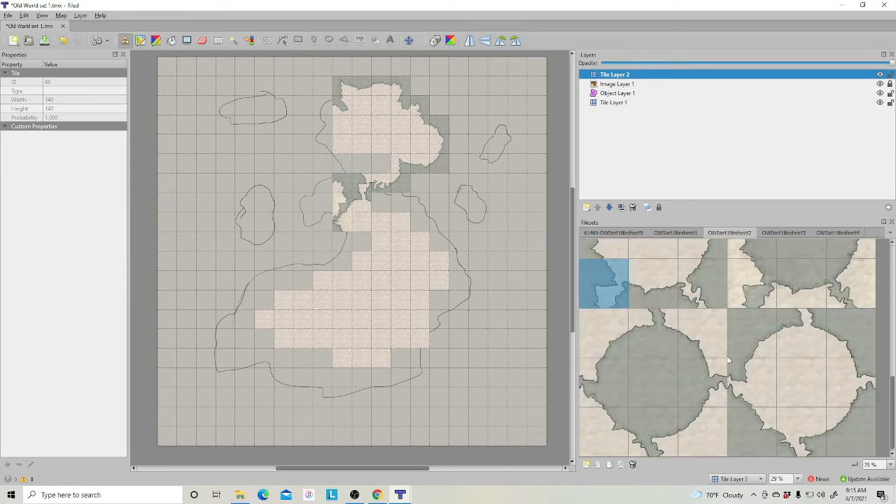
click(693, 338)
click(381, 165)
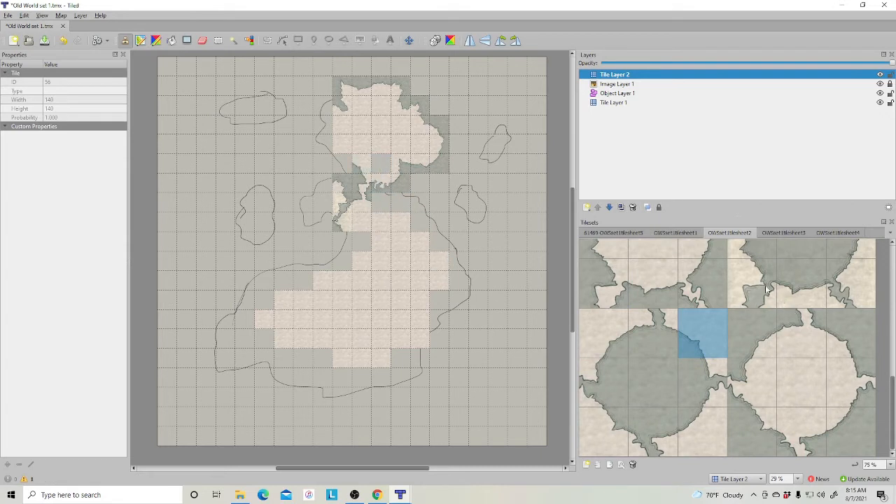
click(674, 235)
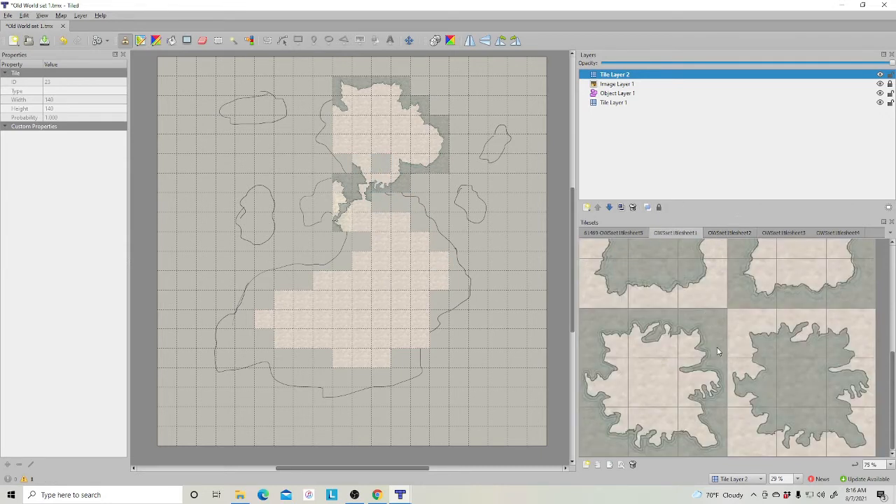
click(619, 433)
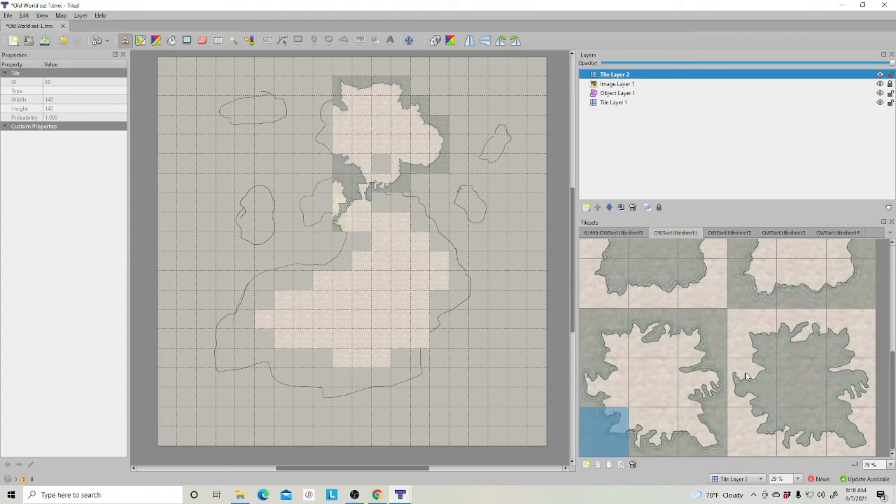
- Outline the small island west of the channel with ragged north-coast, northwest-corner and west-coast tiles and a jagged southwest corner
click(654, 344)
click(322, 184)
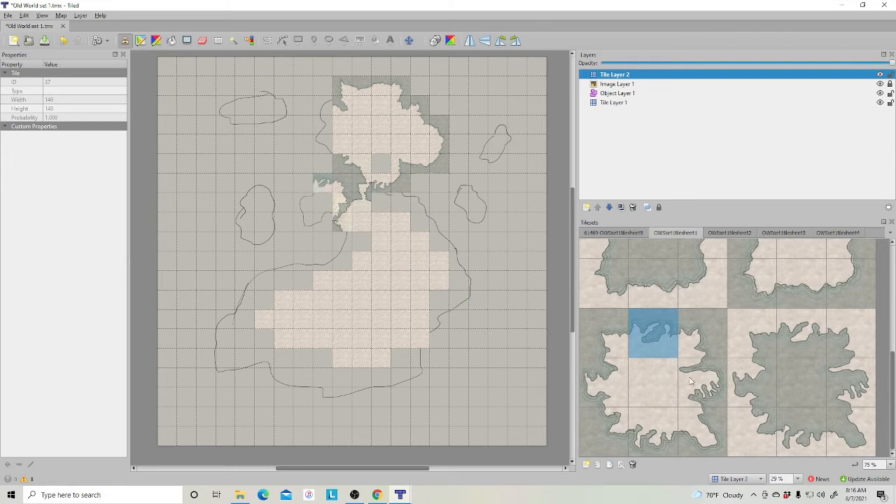
drag(613, 346, 609, 382)
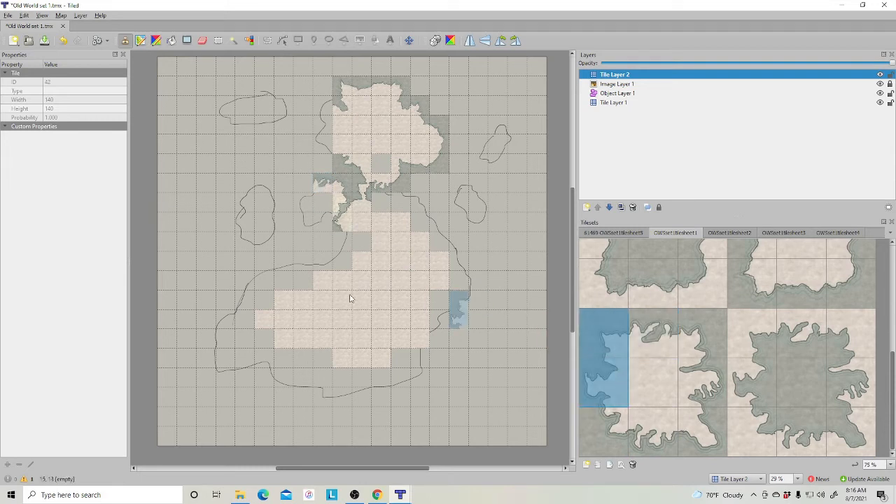
click(312, 209)
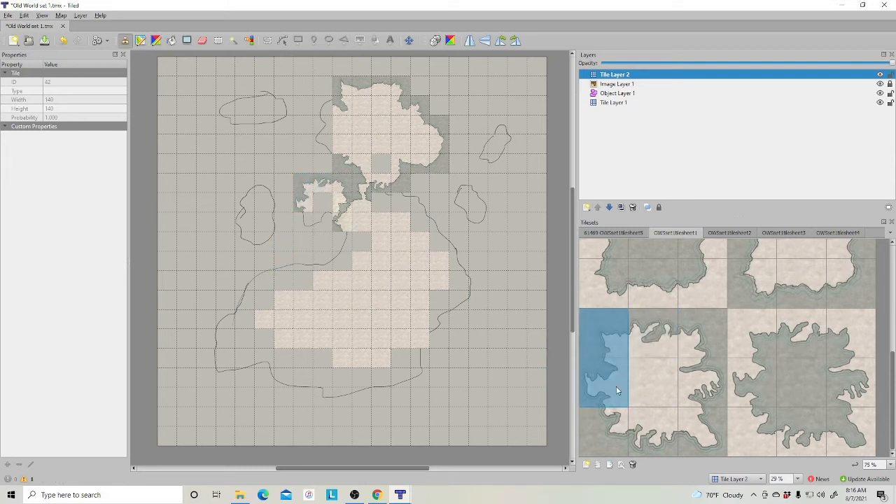
click(767, 276)
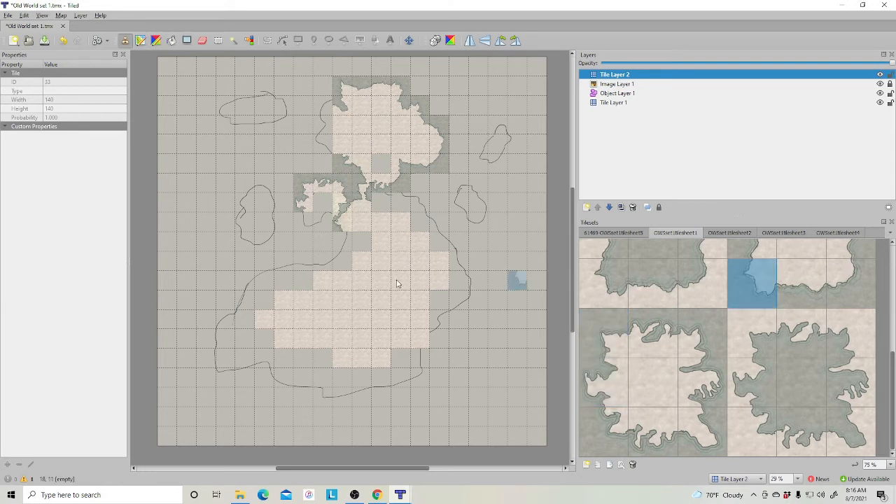
click(302, 228)
- Close the small island with a jagged south-coast tile, and fill its centre and the gap in the northern landmass with plain land
scroll(703, 316, up, 3)
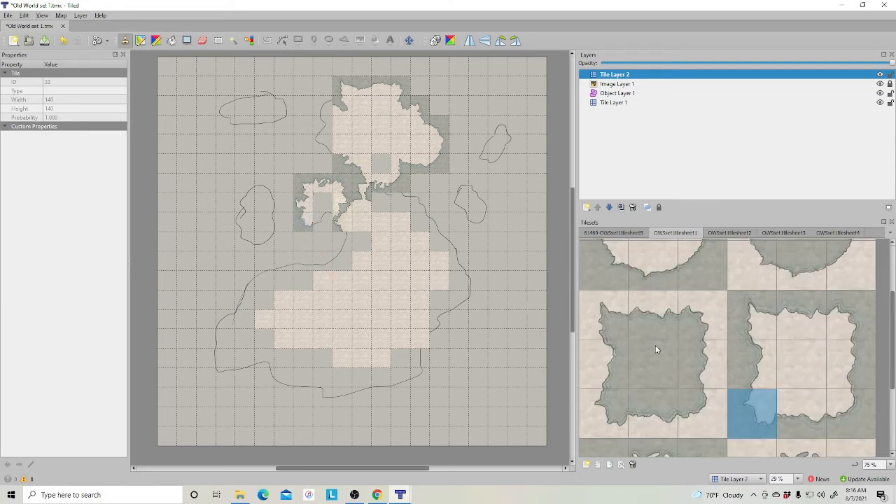
click(652, 320)
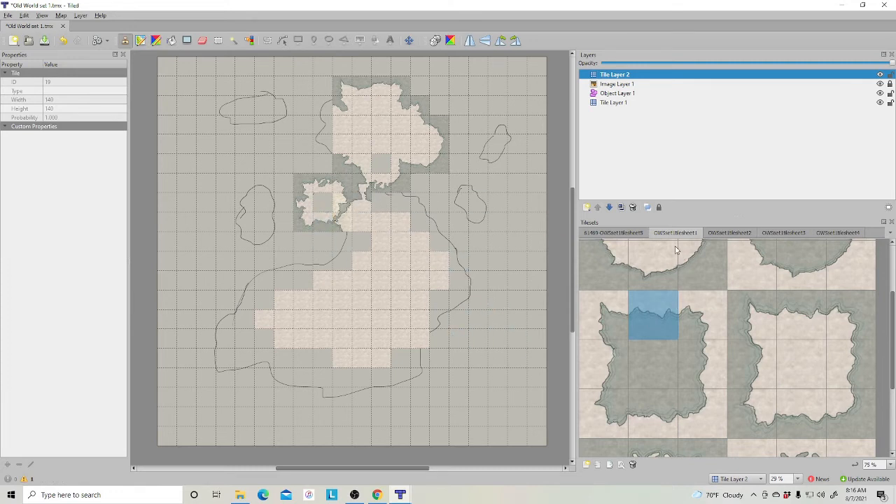
click(794, 374)
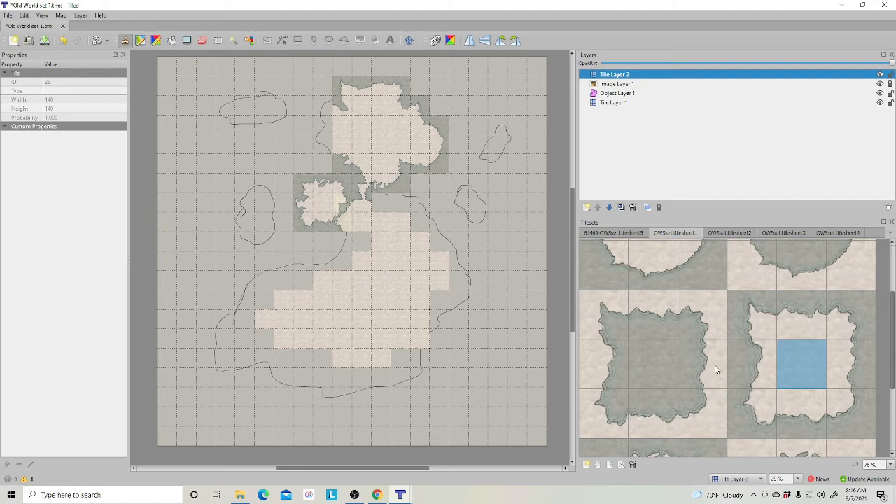
- Bulge the northern landmass westward with a round west-coast tile, a ragged northwest corner above it and a jagged southwest corner below it
scroll(709, 364, up, 2)
click(620, 309)
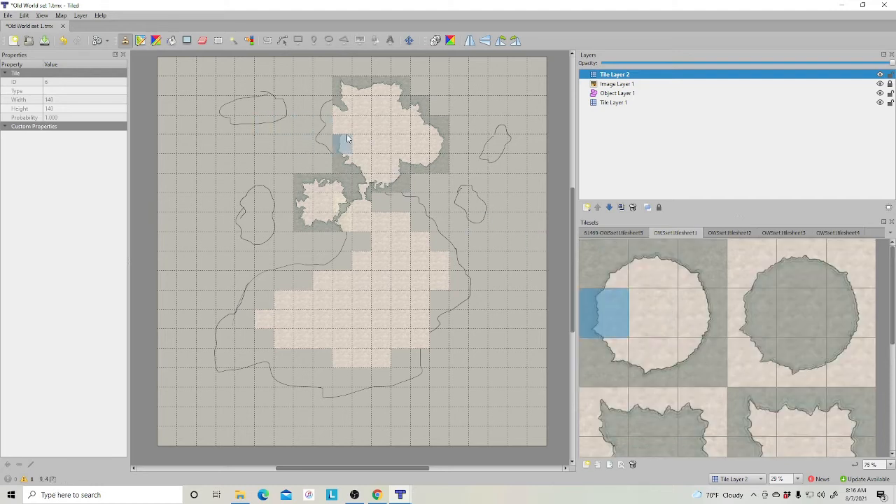
scroll(743, 355, down, 3)
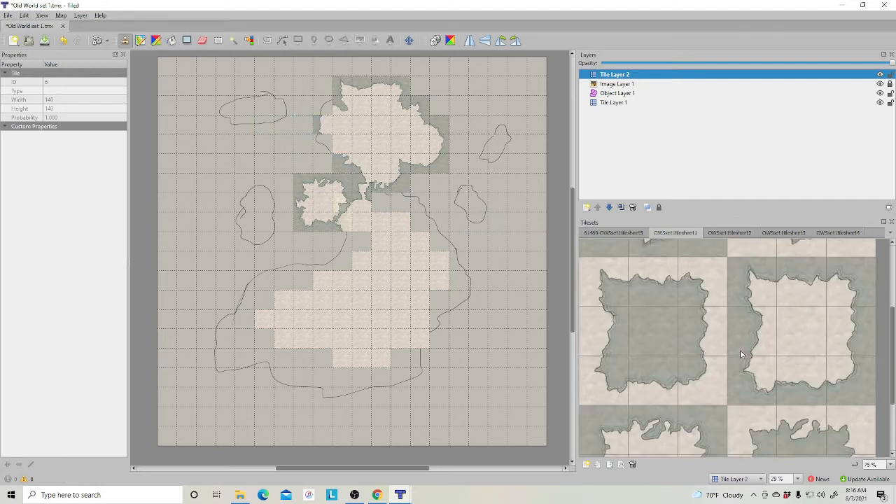
click(755, 294)
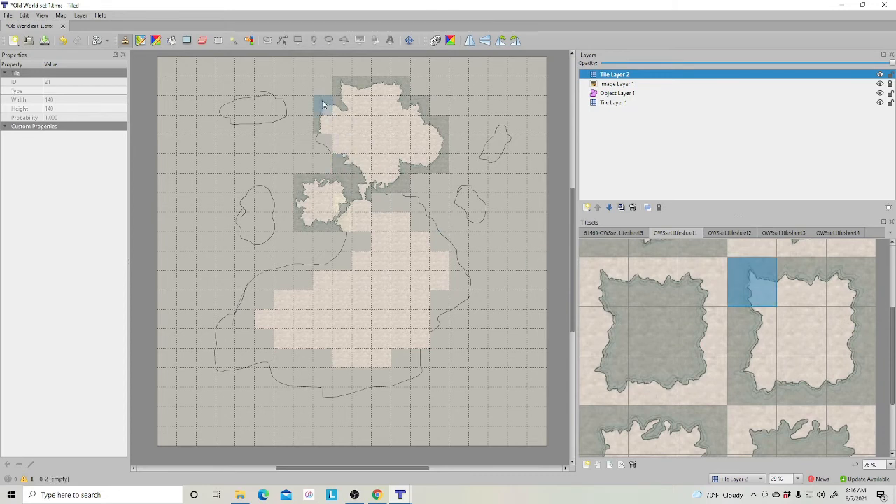
click(607, 447)
click(322, 108)
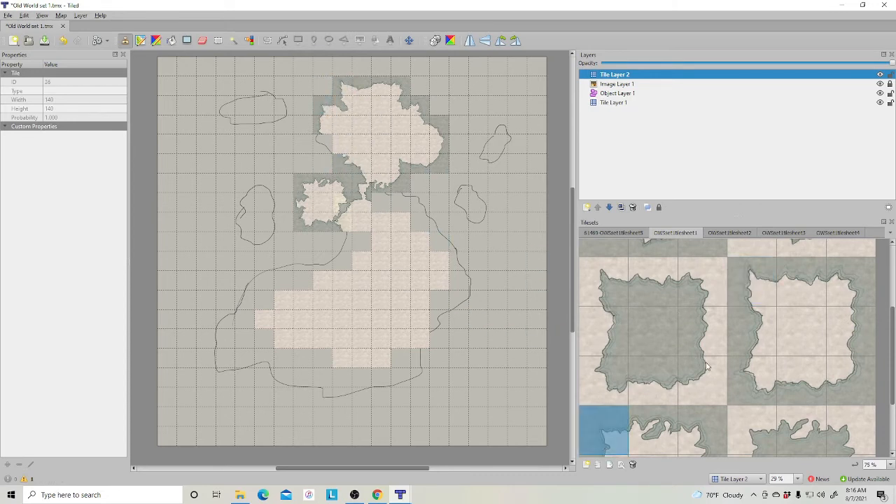
click(748, 378)
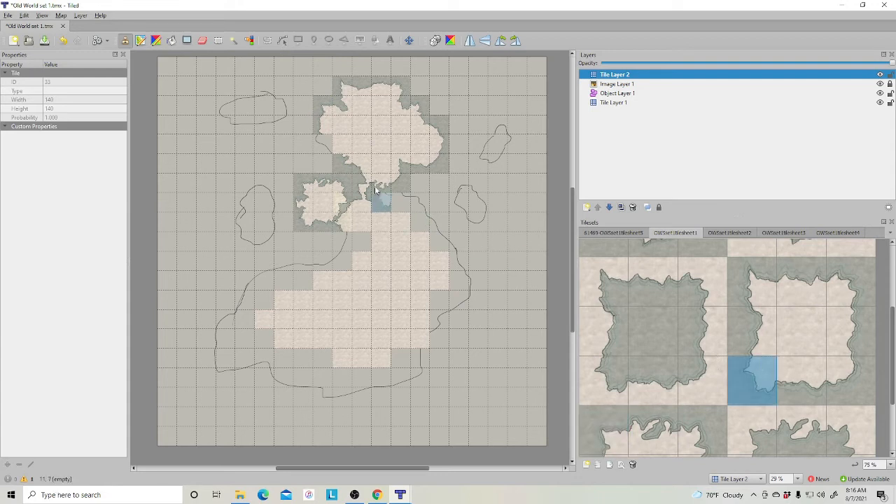
- Start the southern landmass's north coast east of the land bridge with a ragged north-coast tile and a ragged northeast corner beside it
scroll(734, 391, down, 2)
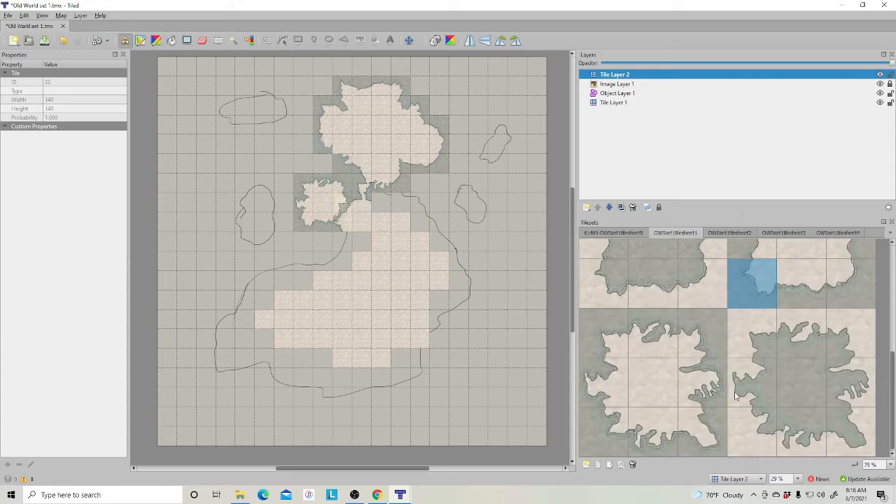
click(691, 342)
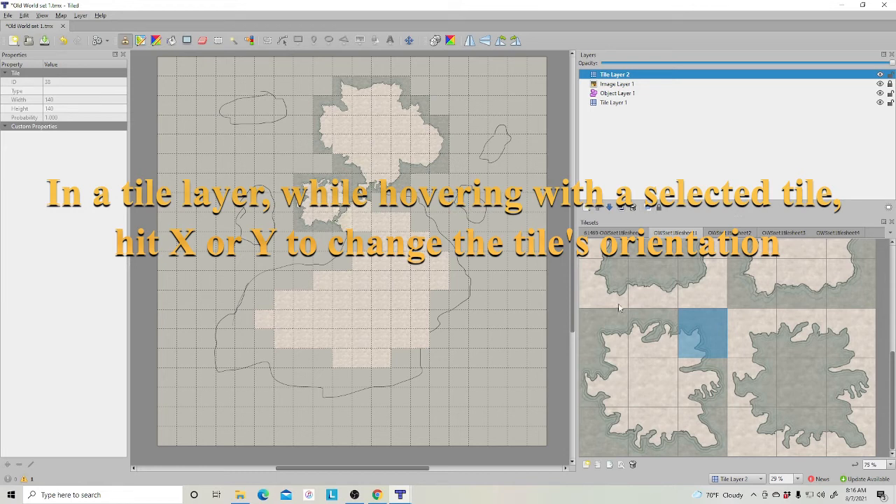
click(657, 346)
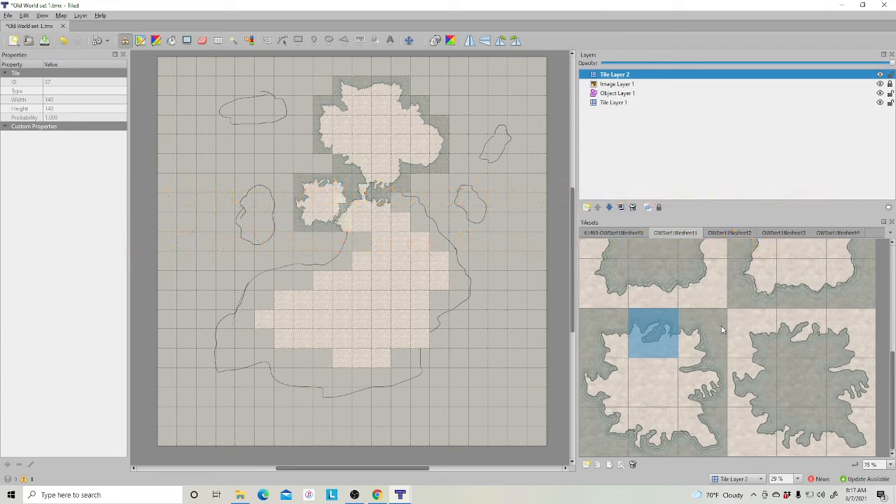
click(693, 342)
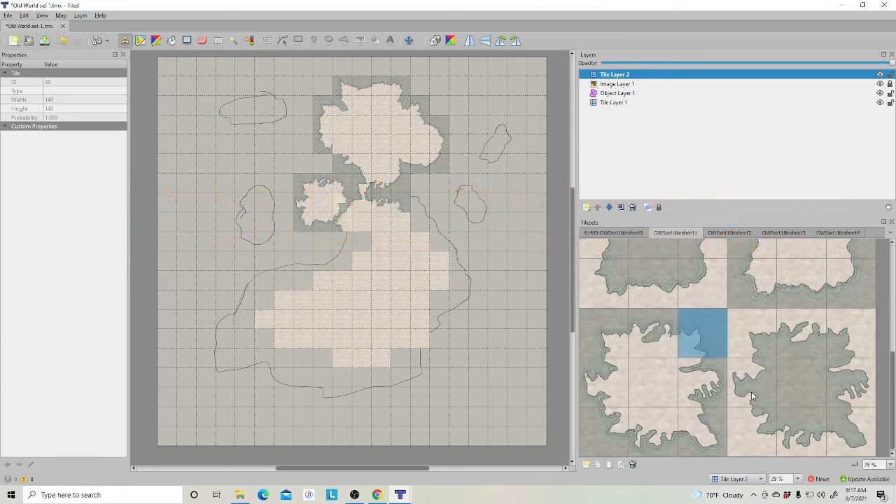
- Form a small bay beside the ragged northeast corner with a round northwest land corner to its east and the two lower water-circle corners beneath
scroll(745, 301, down, 2)
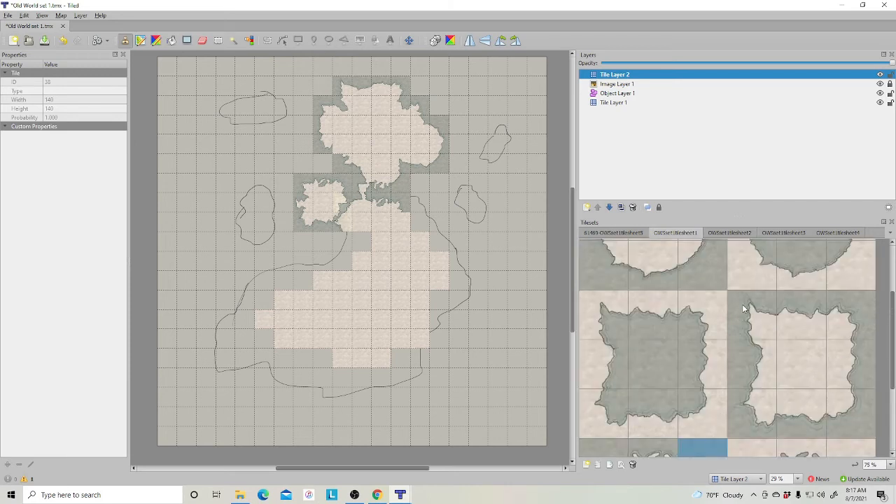
scroll(745, 315, down, 3)
click(616, 279)
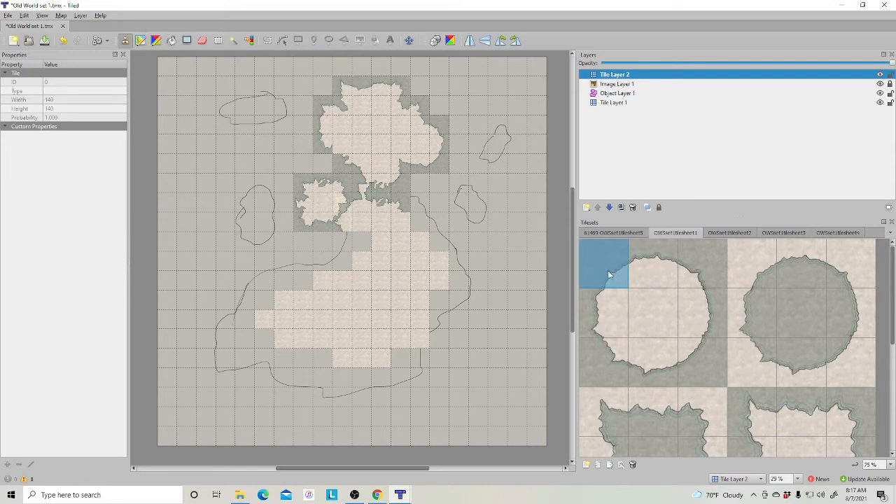
click(425, 206)
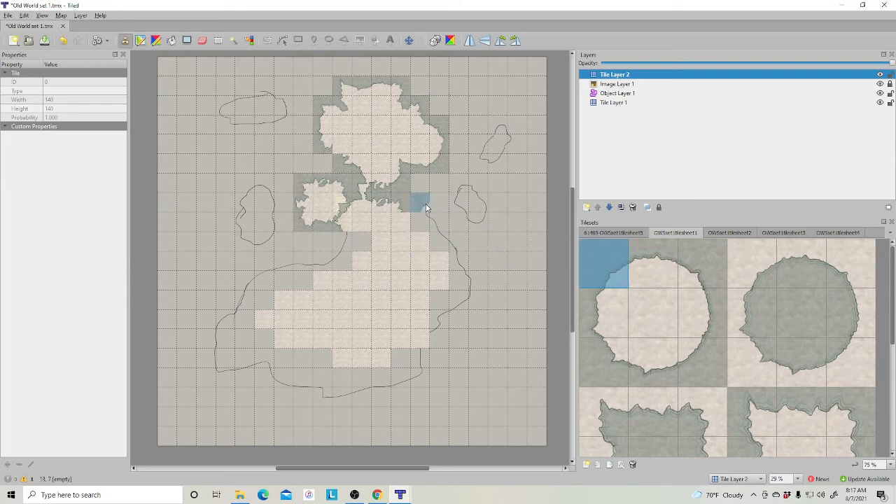
click(764, 361)
click(843, 352)
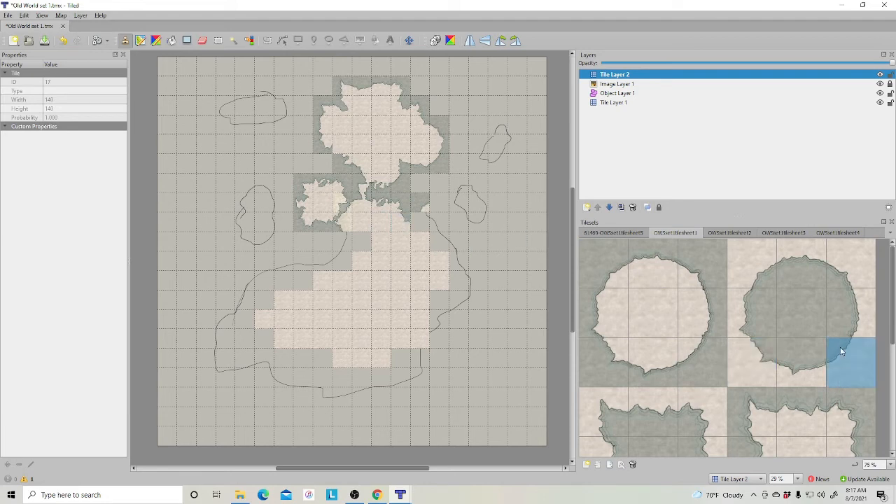
click(421, 223)
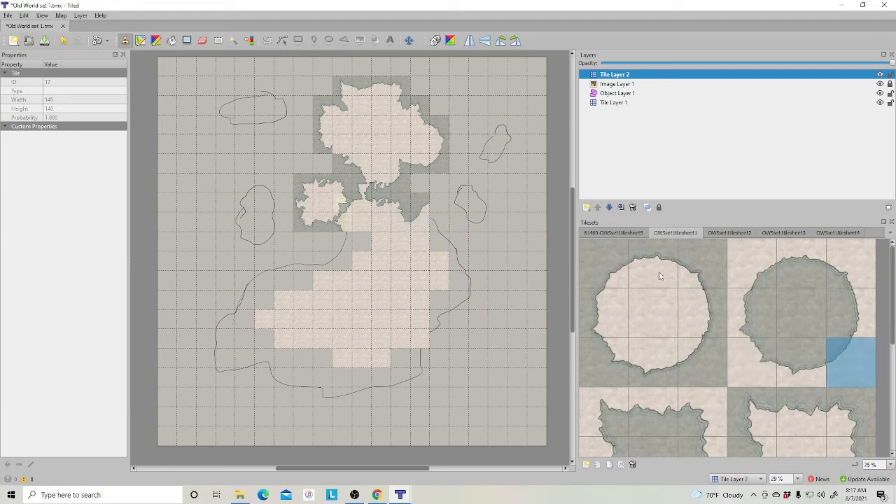
- Continue the southern landmass's coast east of the bay with a round northeast corner, a round east-coast tile and a lower-left water-circle corner below
click(694, 279)
click(440, 203)
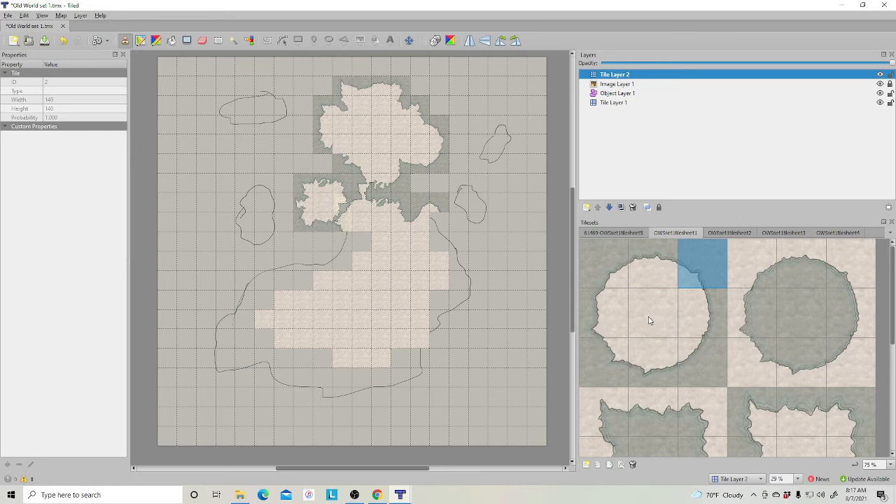
click(699, 322)
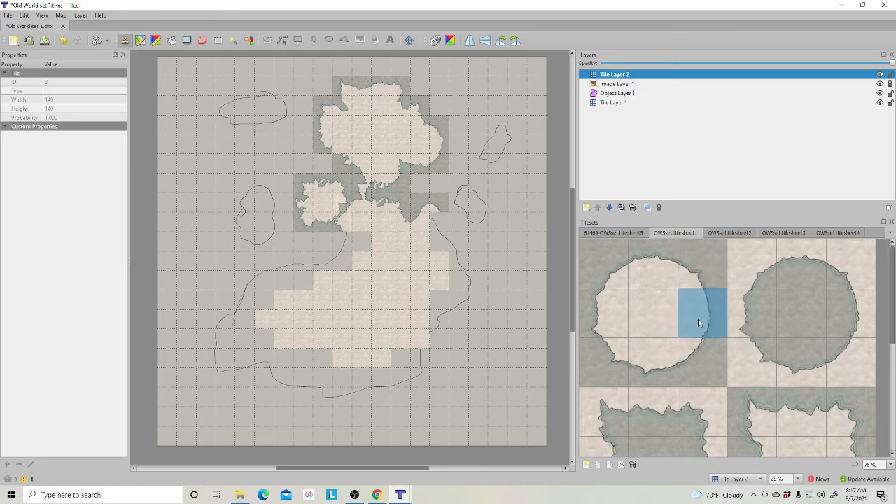
click(738, 326)
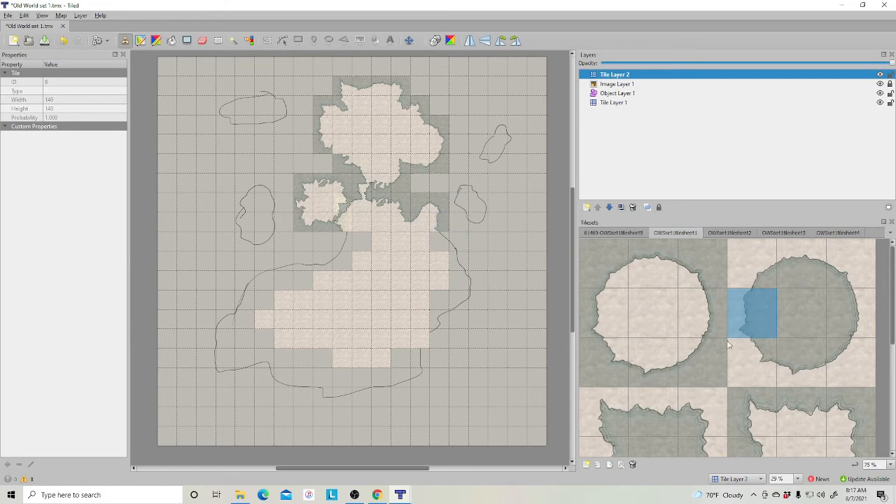
click(754, 366)
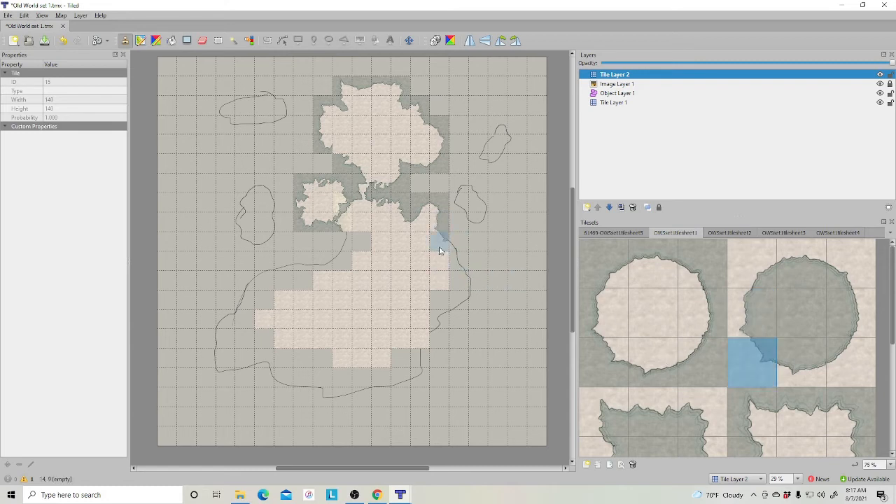
- Shape a headland further southeast with a ragged lower-left water corner, round northeast and southeast land corners, and an upper-left water-circle corner beneath
scroll(751, 372, down, 3)
click(607, 378)
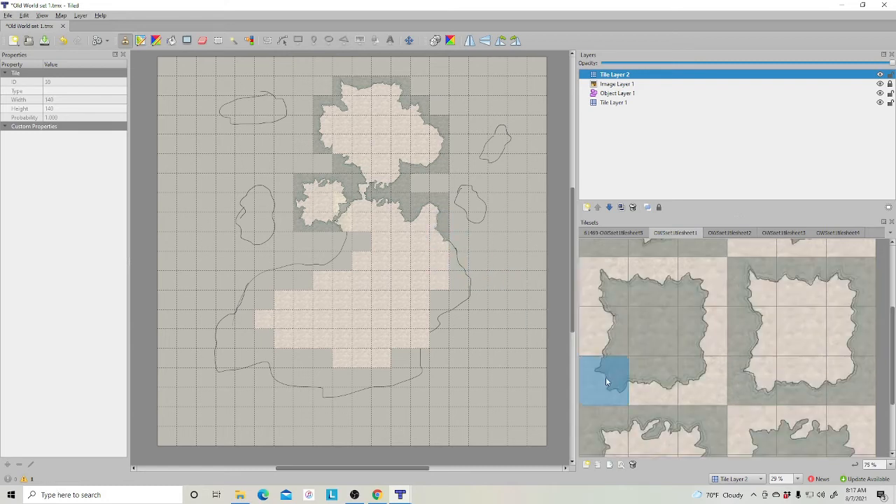
click(453, 264)
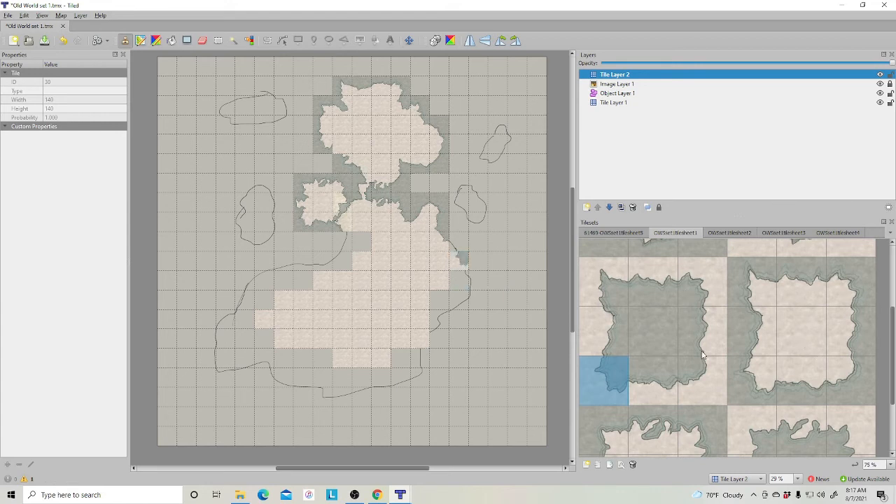
scroll(717, 336, up, 3)
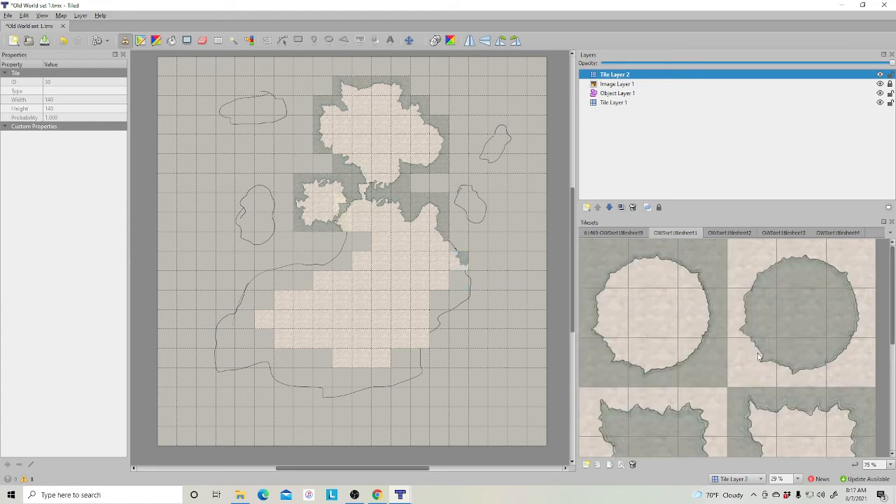
click(690, 279)
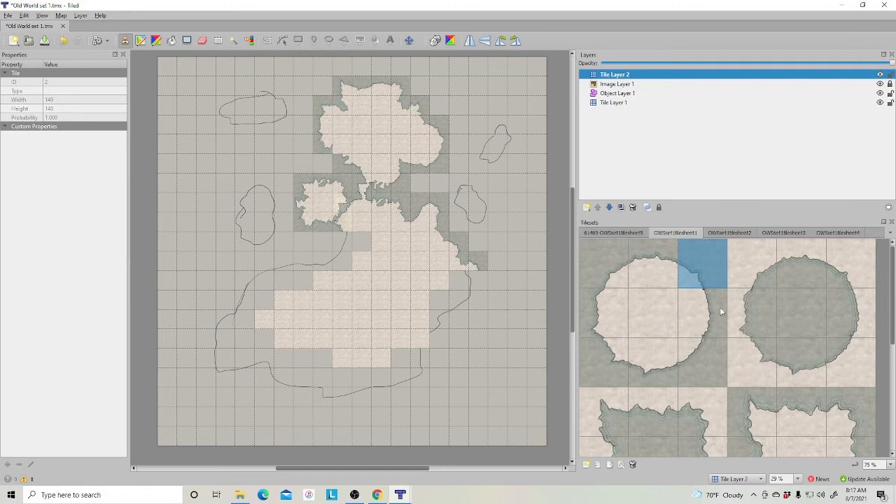
click(696, 350)
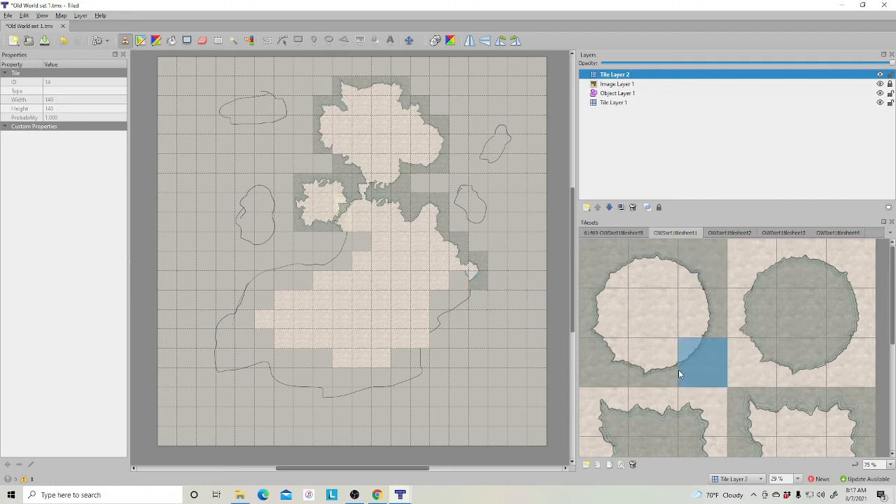
click(752, 278)
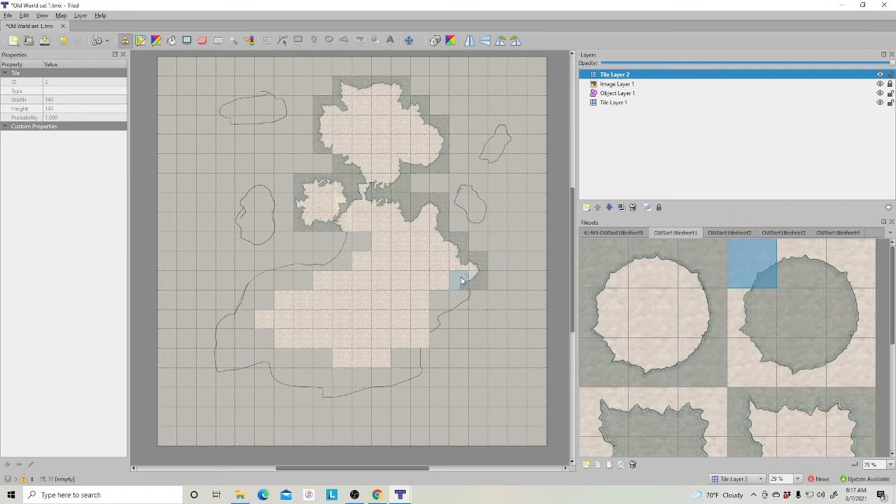
- Start a peninsula below the headland with a ragged lower-left water corner and a jagged northeast land corner beside it
scroll(705, 366, down, 3)
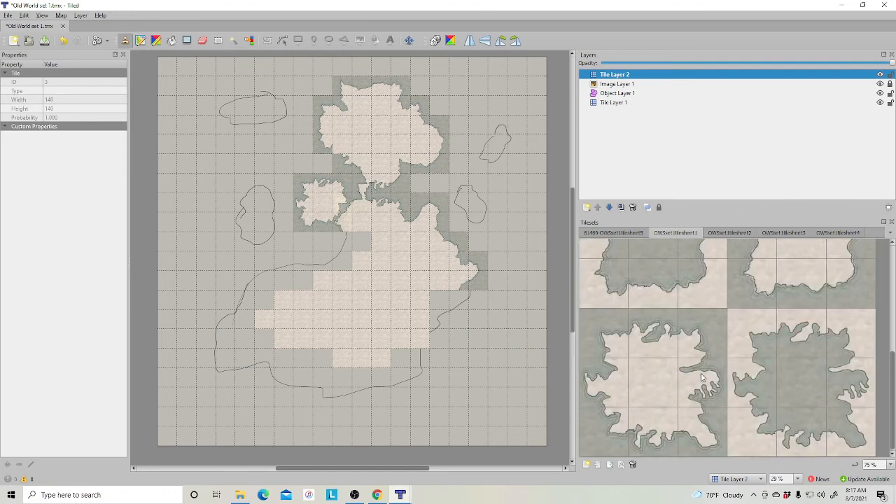
click(603, 276)
click(454, 306)
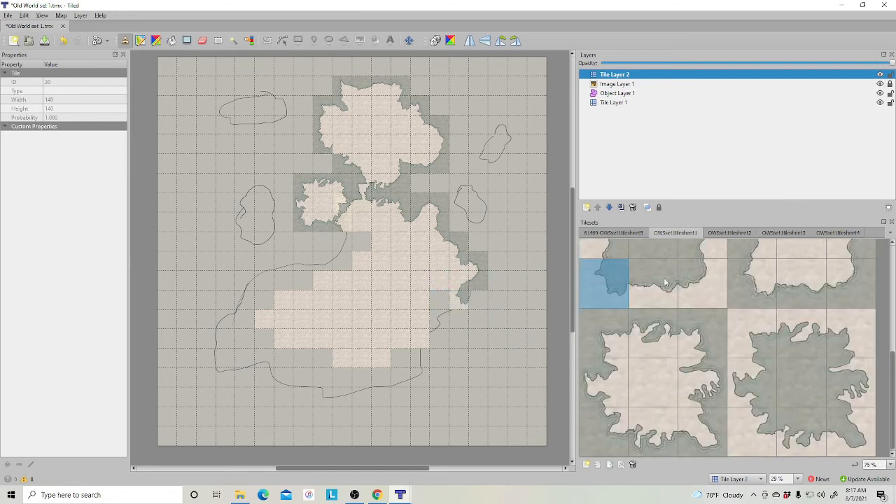
click(696, 346)
click(478, 300)
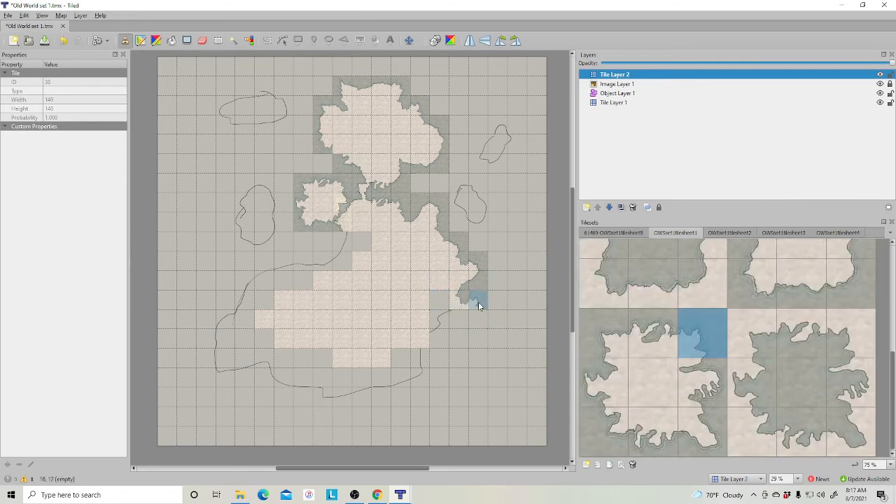
- Close the peninsula's south side with a jagged southeast corner, a jagged south-coast tile and a jagged upper-left water corner, filling the gap behind with plain land
click(700, 433)
click(474, 321)
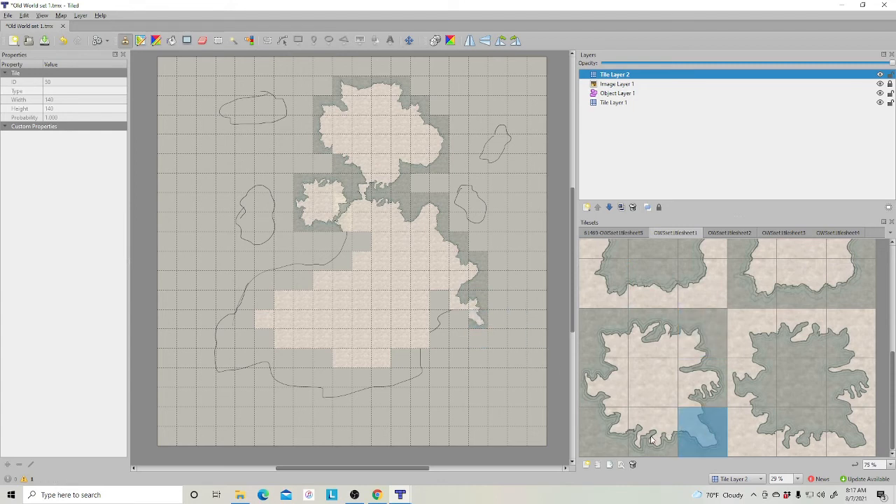
click(653, 437)
click(458, 320)
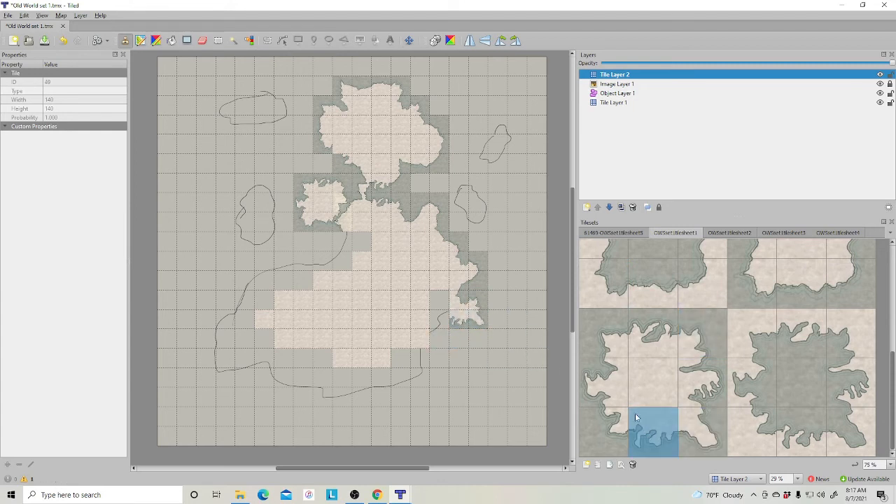
click(771, 340)
click(443, 319)
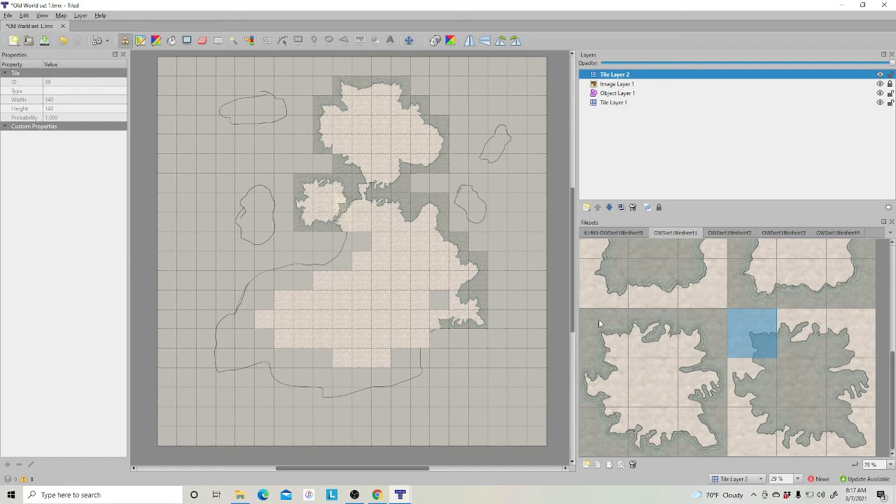
click(635, 390)
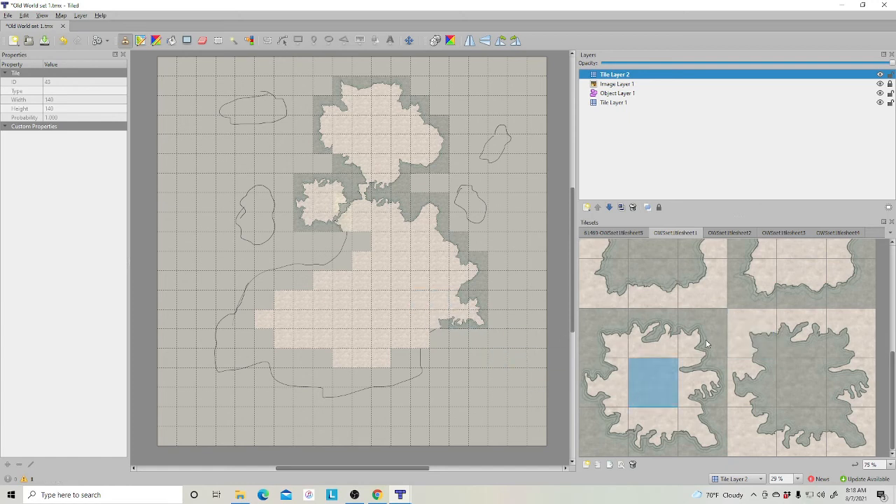
- Start the small sketched island east of the bay with a ragged northwest corner and a jagged west-coast tile below it
scroll(771, 297, up, 3)
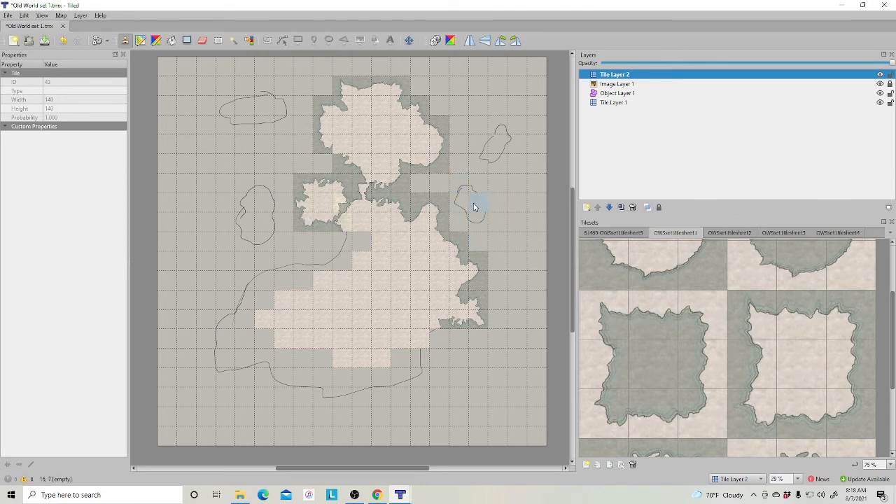
click(768, 327)
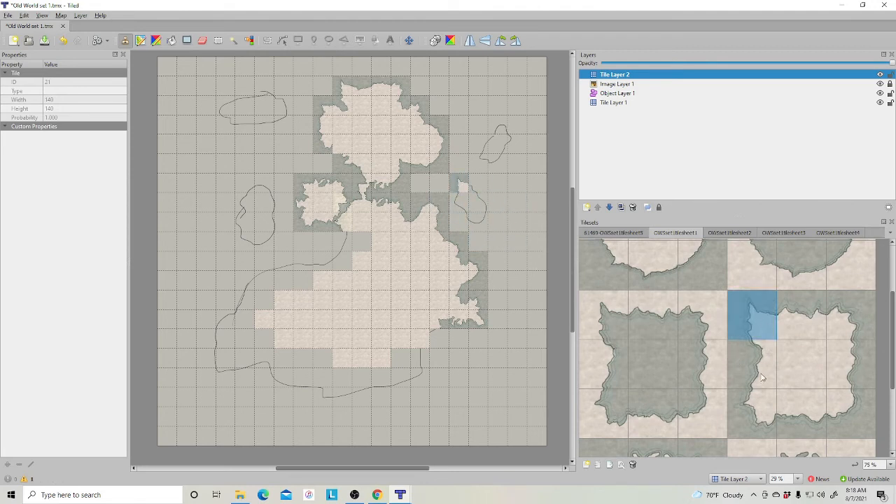
scroll(723, 285, up, 3)
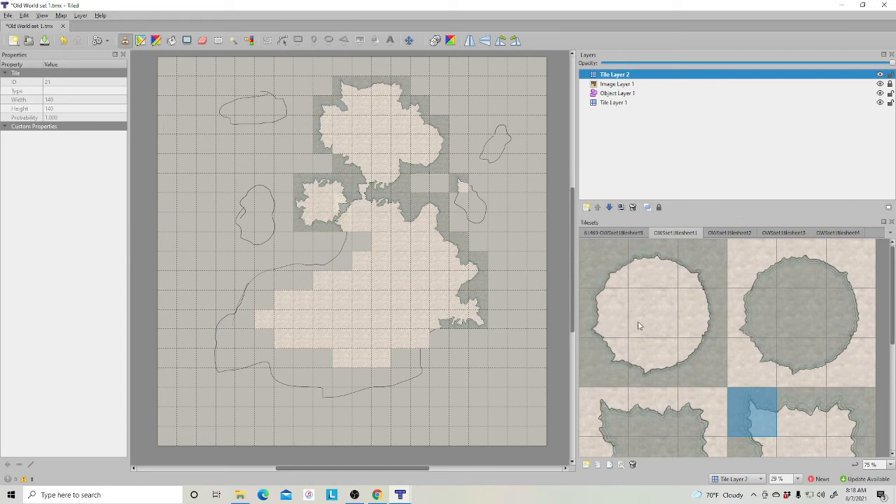
scroll(638, 325, down, 5)
click(616, 396)
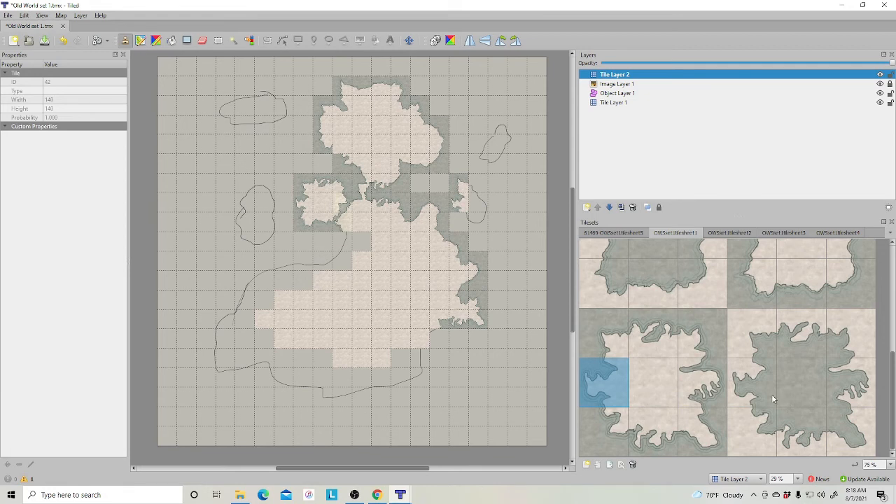
- Close the south side of the small eastern island with a ragged southeast corner and a round southwest corner
click(850, 350)
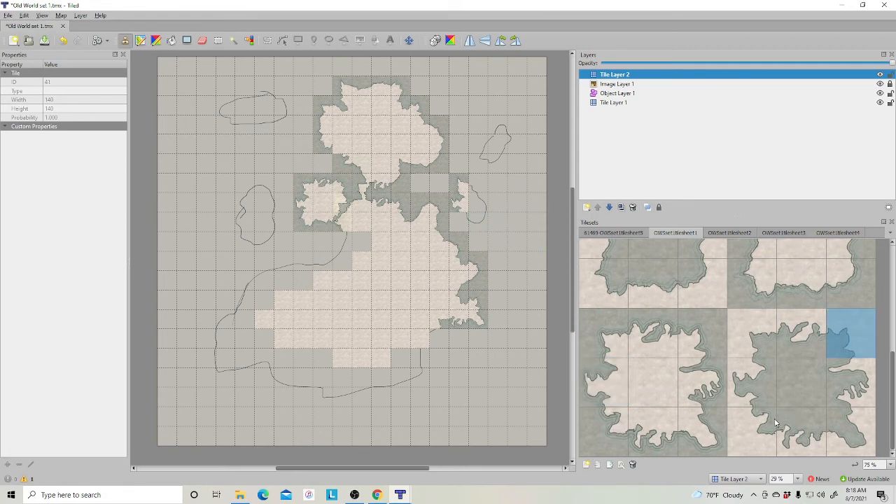
click(692, 421)
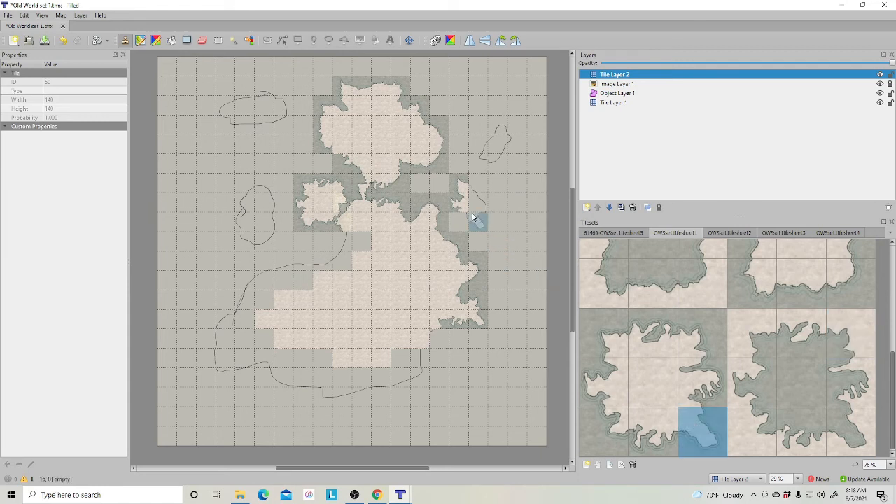
scroll(742, 305, down, 3)
click(848, 402)
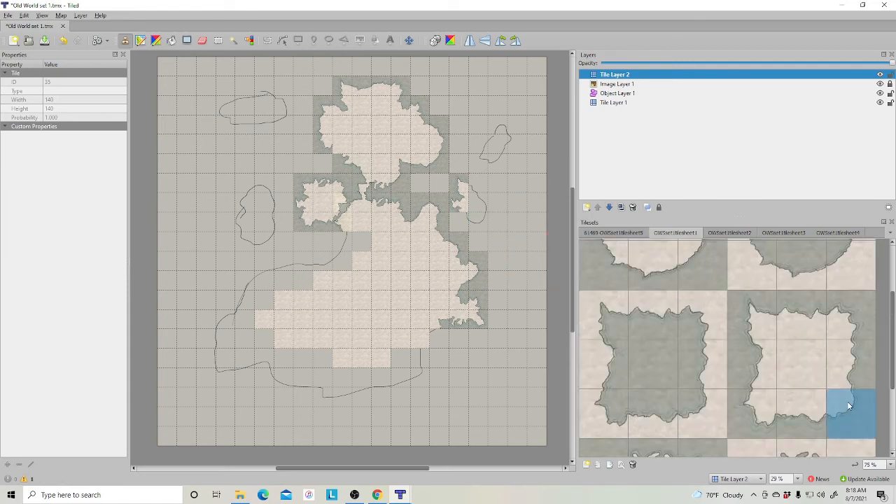
click(479, 224)
scroll(837, 275, down, 3)
click(843, 265)
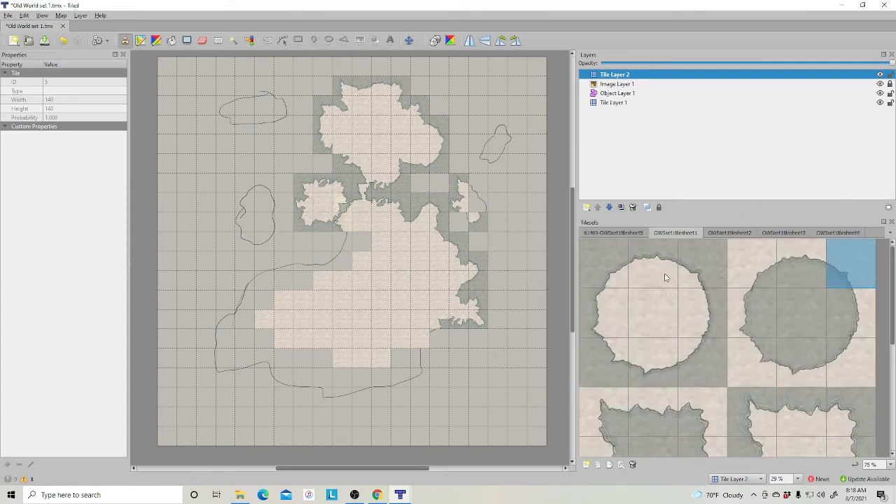
click(611, 355)
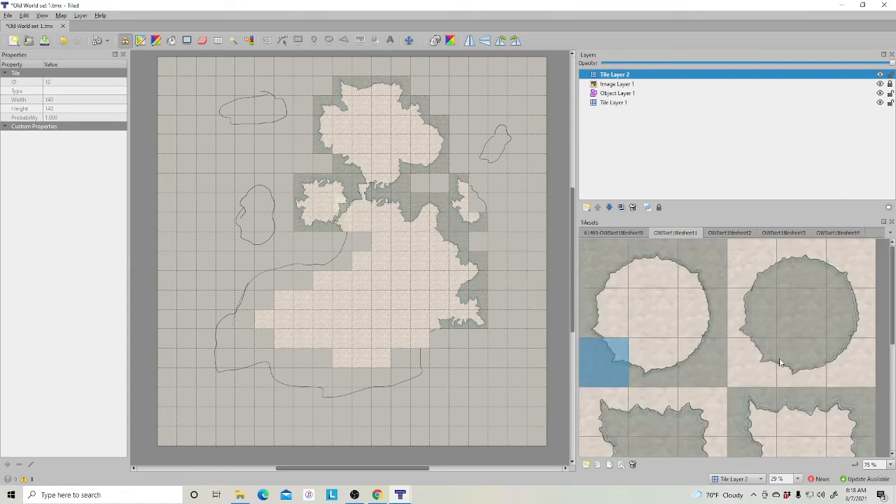
- Finish the small eastern island with a round east-coast tile and a round northeast corner, and fill the surrounding gaps with plain water
click(764, 324)
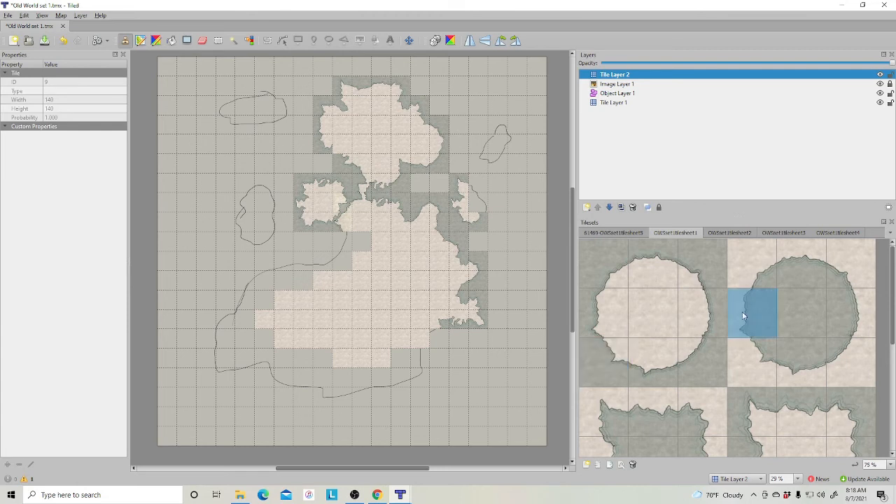
click(699, 277)
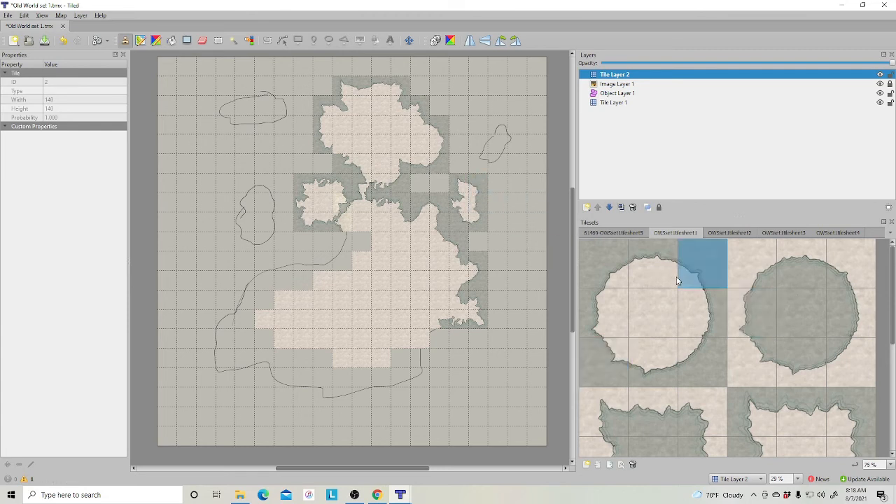
click(798, 321)
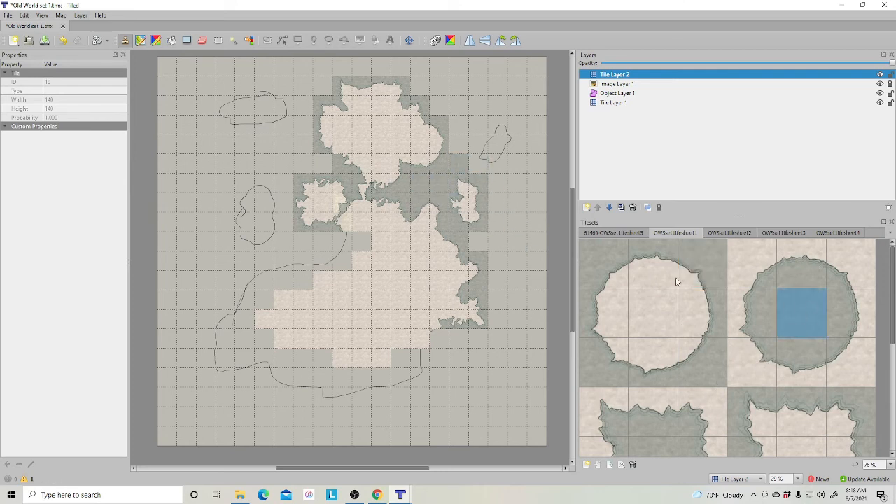
- Start the sketched northeastern island with round southwest and southeast corners side by side and a round northwest corner above the southwest one
click(623, 357)
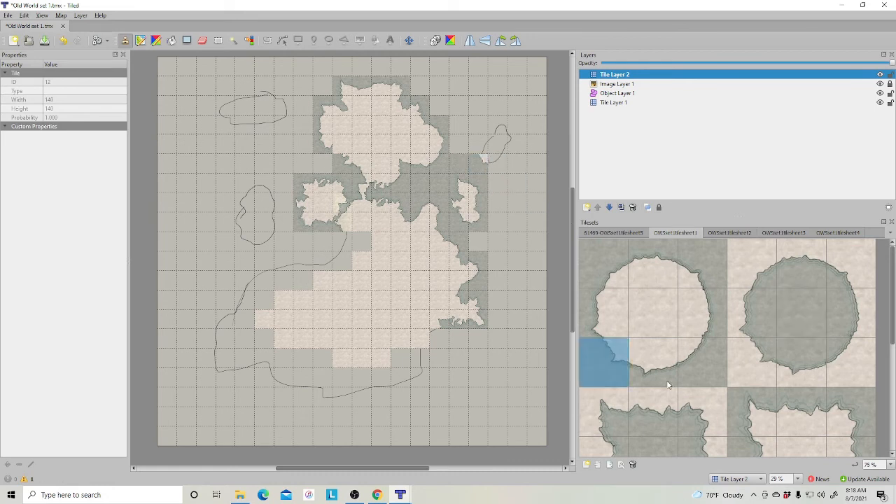
click(675, 361)
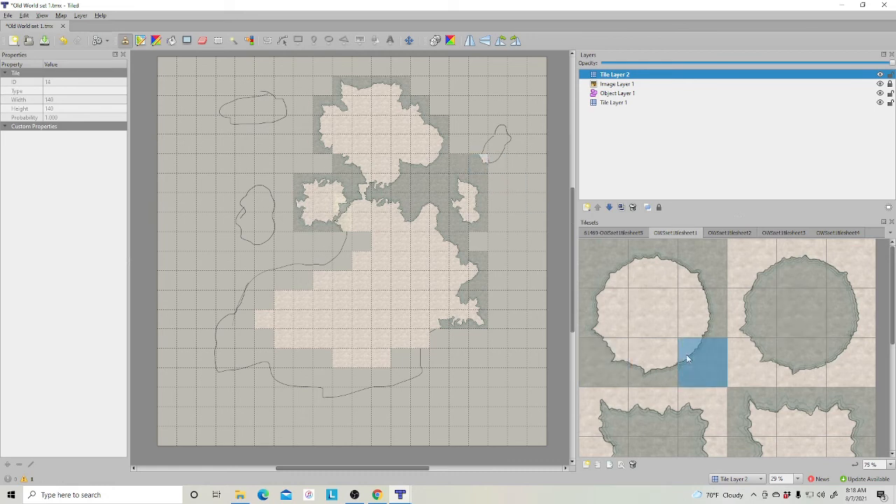
click(499, 164)
click(604, 285)
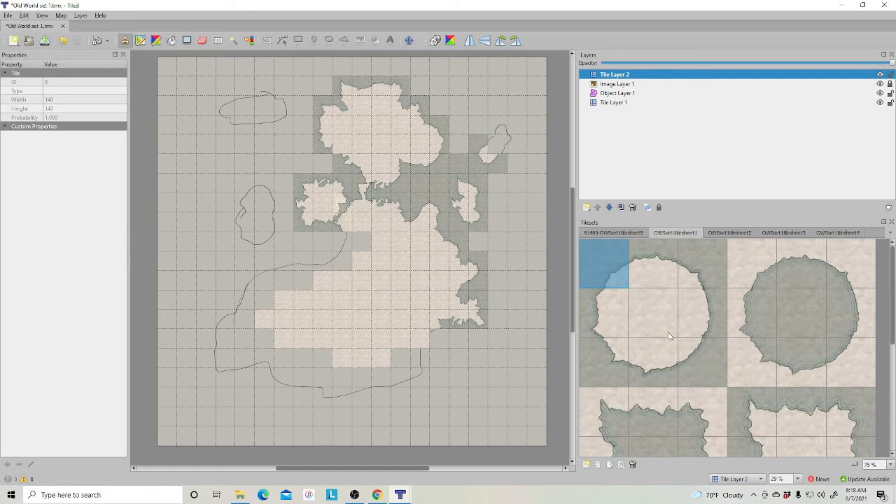
- Add a jagged lower-right water corner at the northeastern island's inner bend and replace the round southeast corner below with a jagged south-coast tile
scroll(729, 378, down, 2)
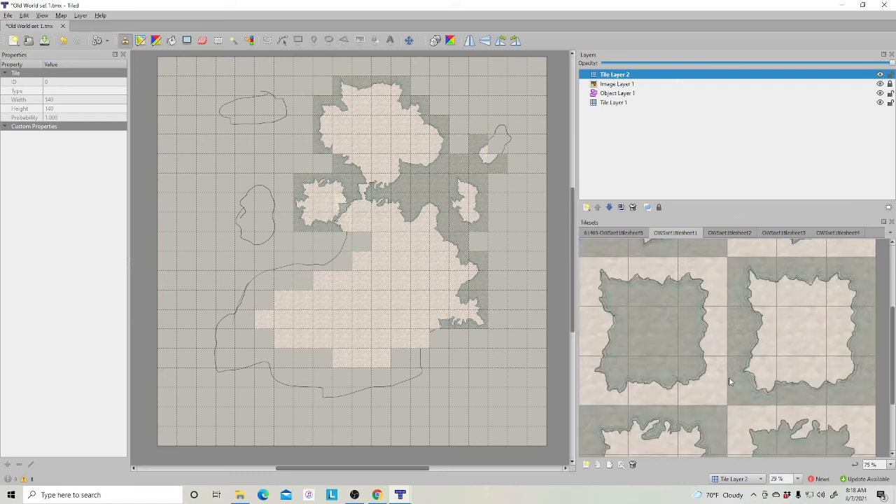
scroll(719, 402, down, 2)
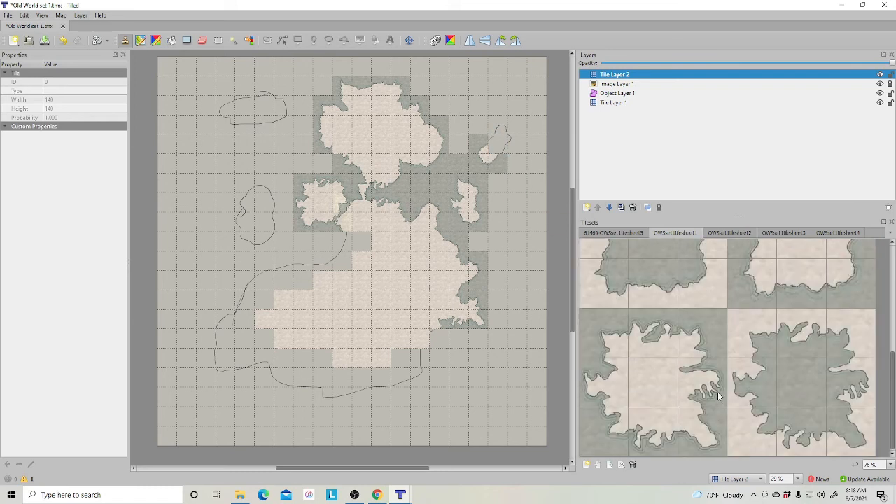
scroll(718, 392, down, 2)
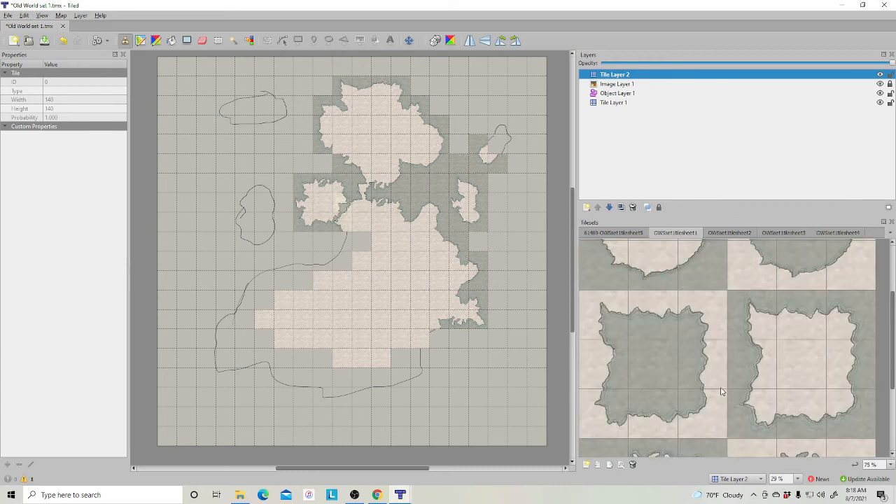
scroll(722, 391, down, 2)
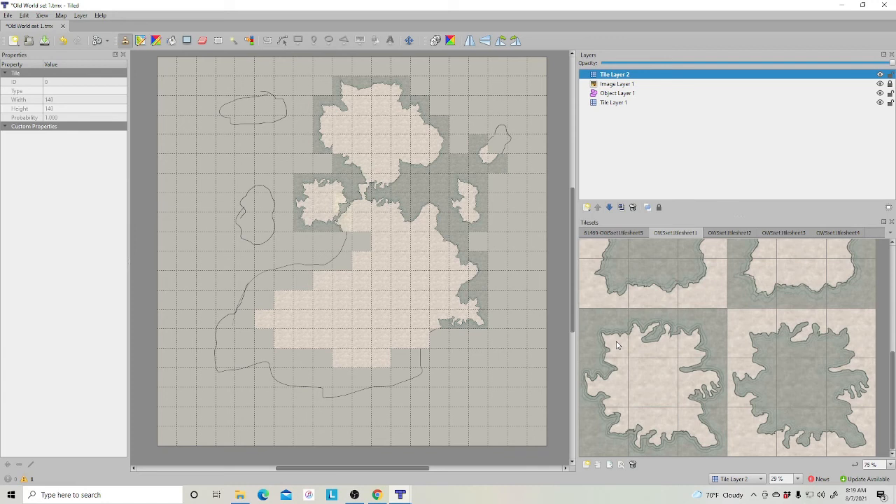
scroll(685, 359, down, 2)
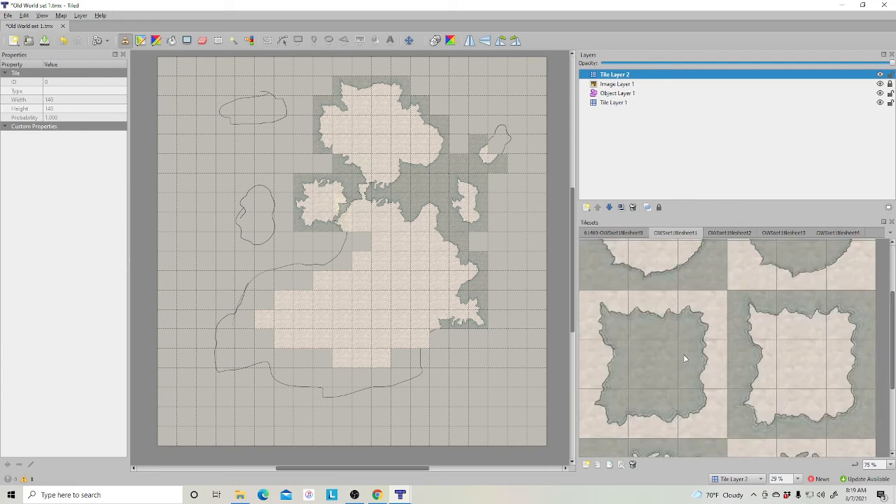
click(698, 407)
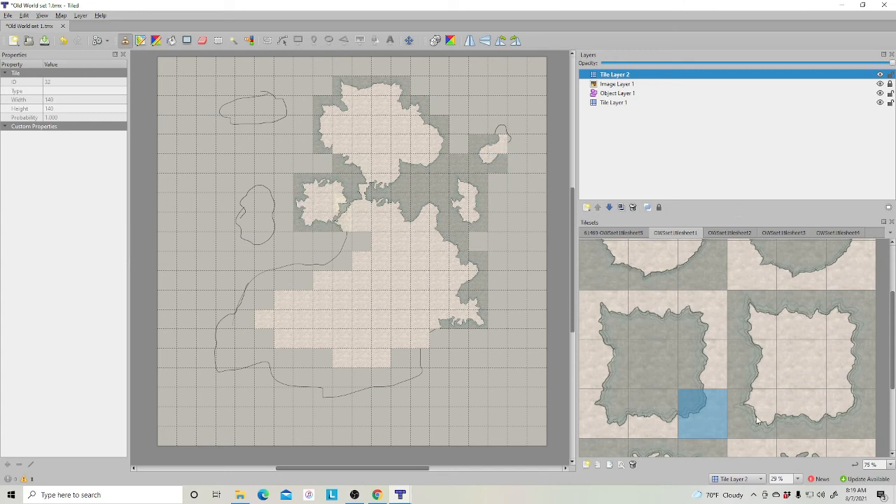
click(796, 407)
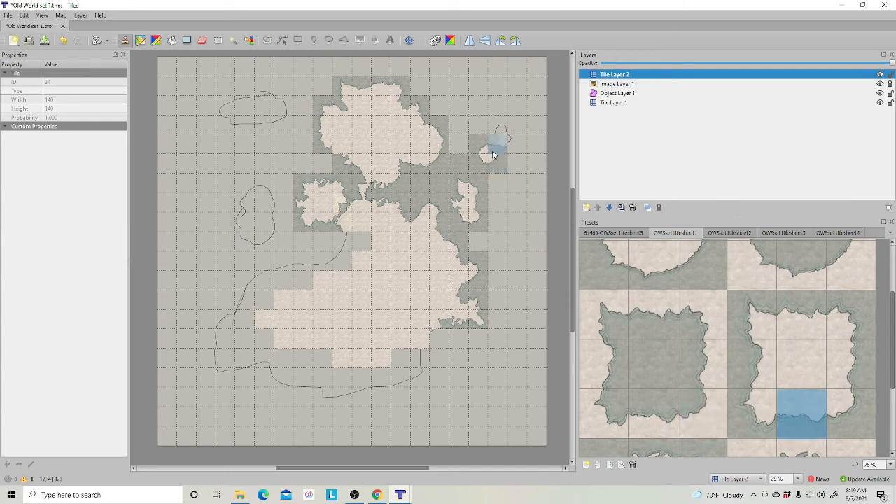
- Extend the northeastern island eastward with a round southeast corner and a round east-coast tile above it
click(690, 260)
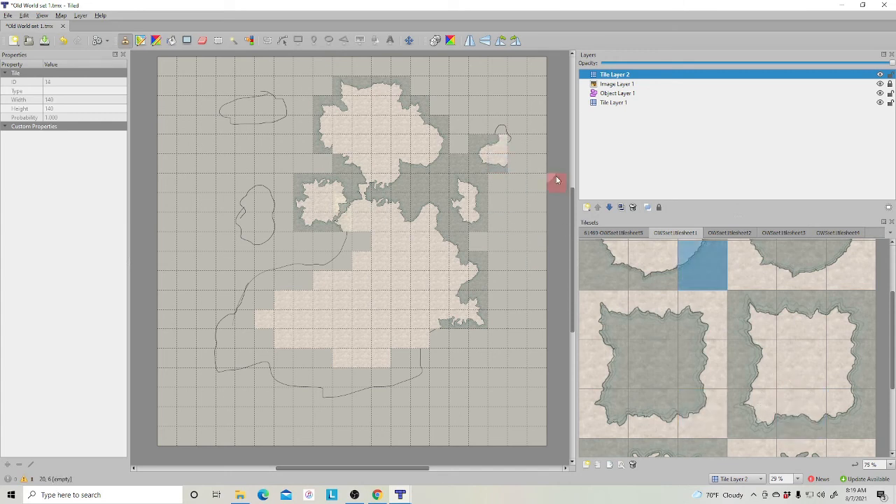
click(519, 164)
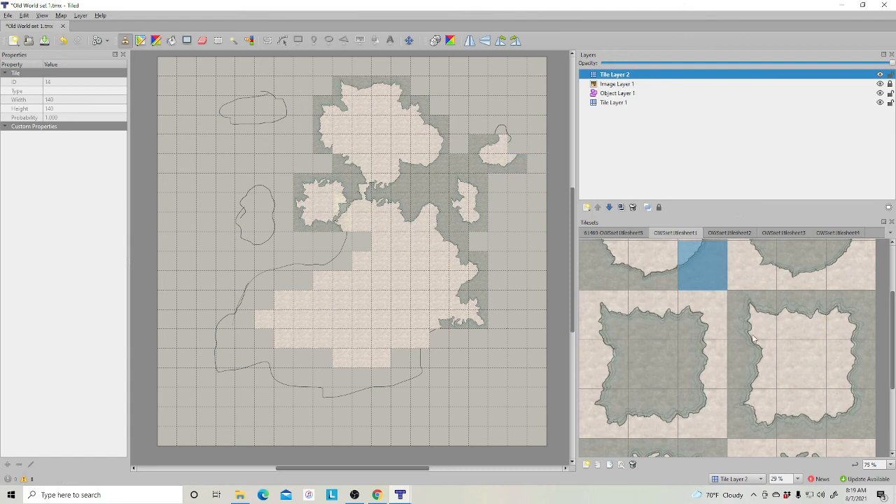
scroll(725, 309, up, 2)
click(725, 312)
click(519, 144)
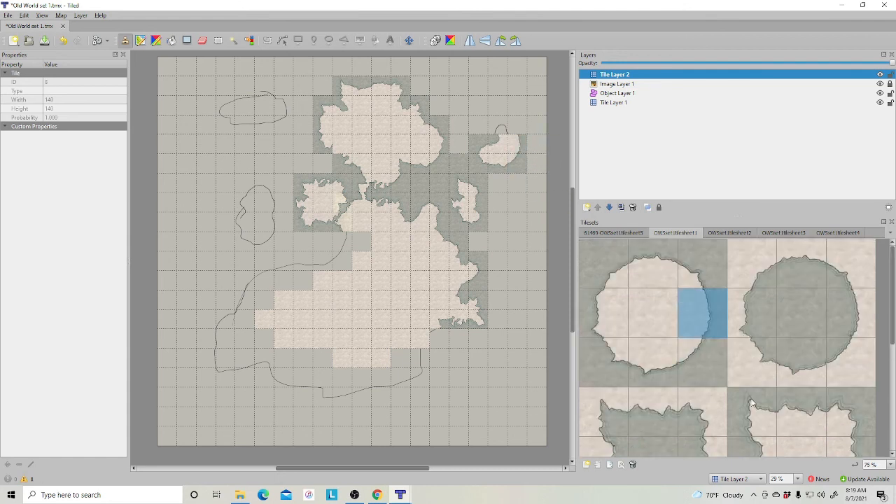
- Close the north end of the northeastern island with a ragged northeast corner and a ragged northwest corner
scroll(752, 404, down, 3)
click(696, 327)
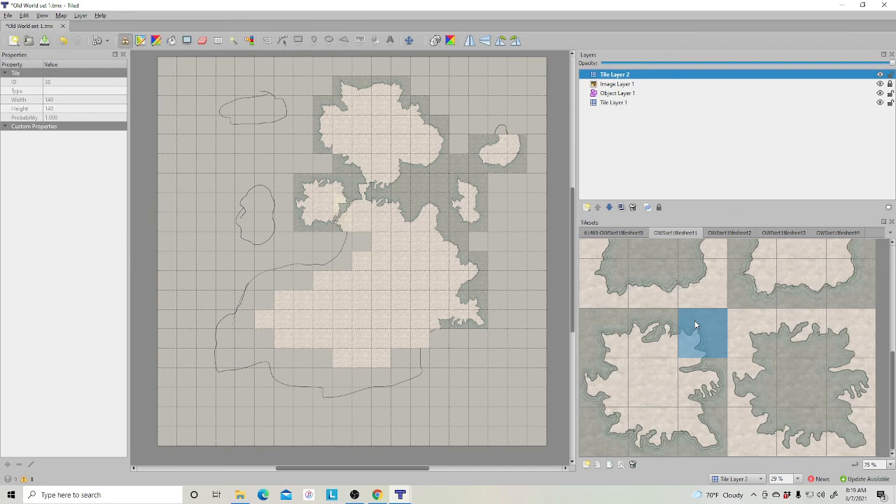
click(516, 126)
click(616, 341)
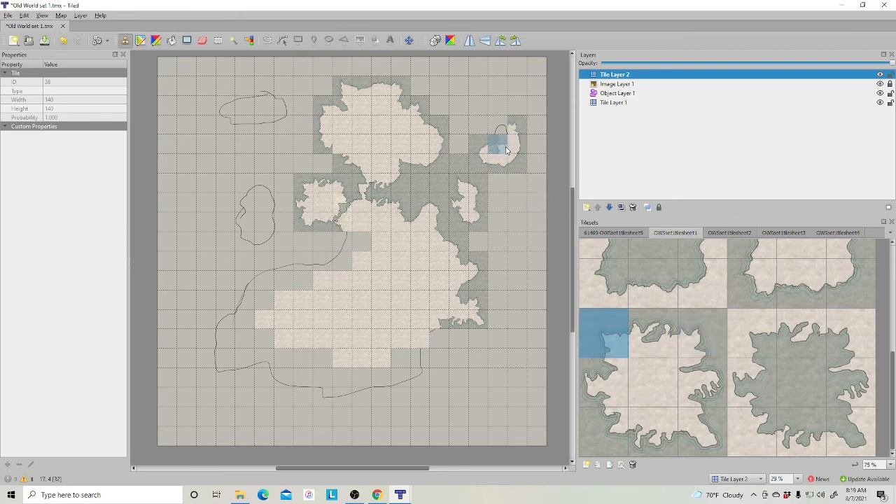
click(497, 127)
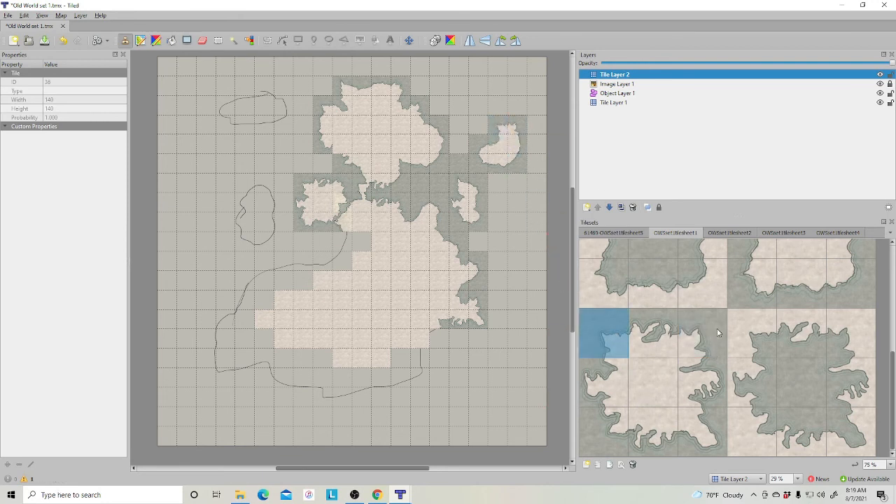
- Paint plain water tiles over the open sea north and east of the landmasses and around the northeastern island
click(664, 251)
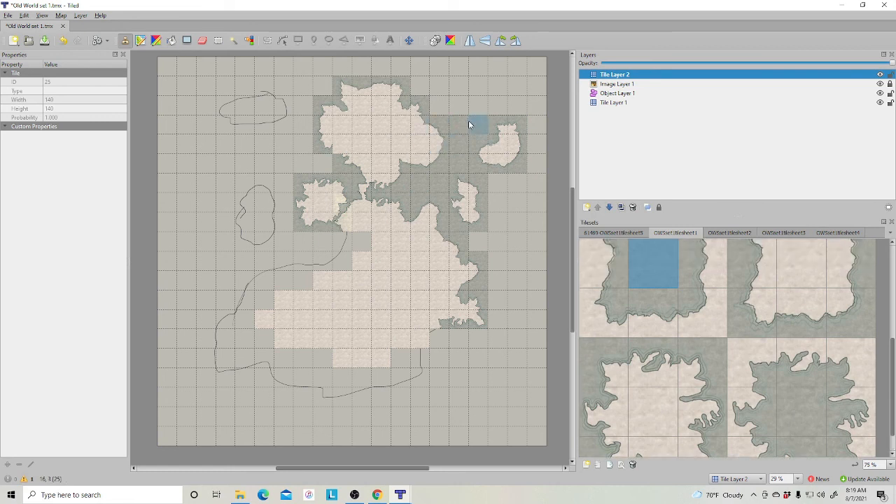
drag(460, 105, 519, 108)
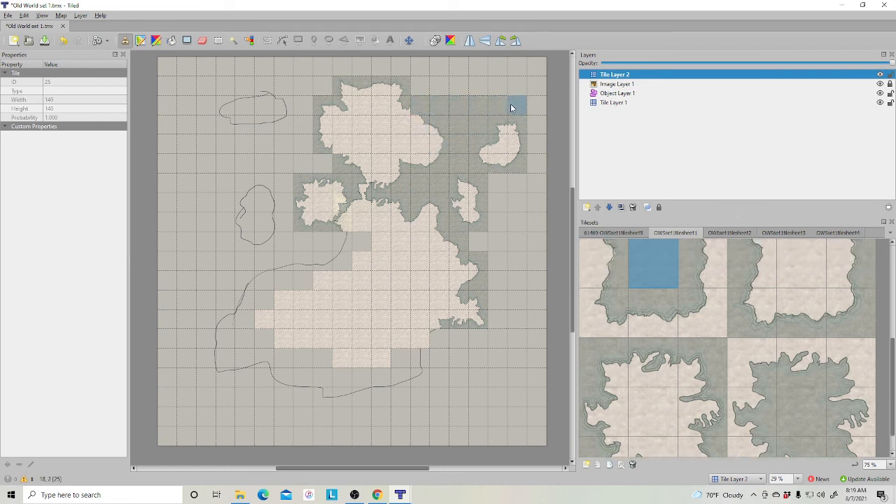
key(ctrl+z)
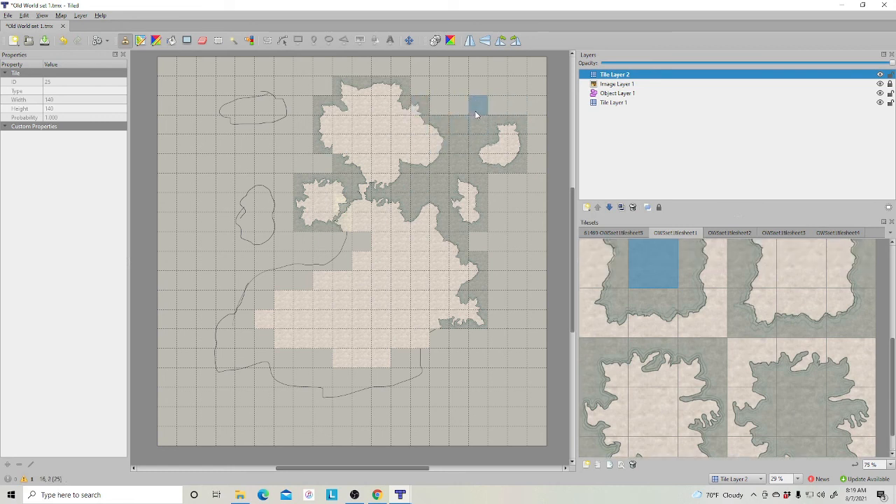
mouse_move(438, 105)
mouse_down()
mouse_move(536, 105)
mouse_move(509, 70)
mouse_move(420, 66)
mouse_move(516, 84)
mouse_move(420, 66)
mouse_move(298, 66)
mouse_move(476, 67)
mouse_move(544, 118)
mouse_move(530, 169)
mouse_up()
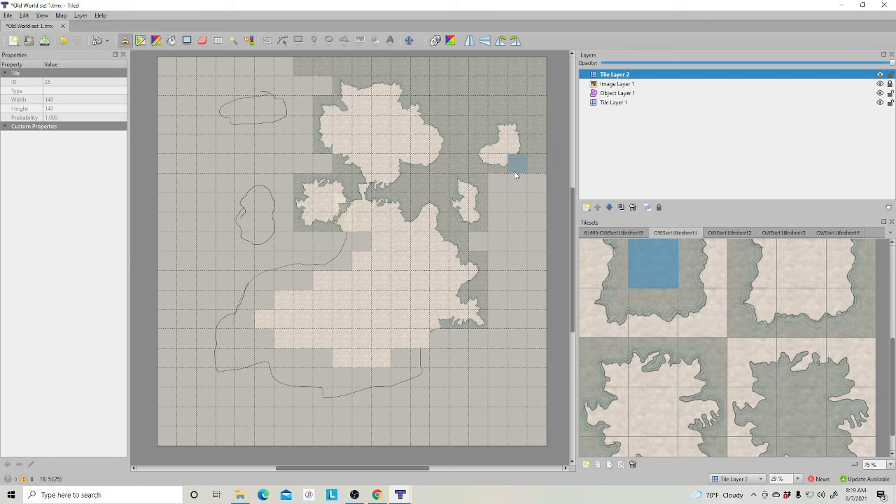
key(ctrl+z)
mouse_move(542, 131)
mouse_down()
mouse_move(541, 180)
mouse_move(496, 184)
mouse_move(532, 238)
mouse_move(518, 256)
mouse_move(534, 261)
mouse_move(522, 352)
mouse_move(498, 283)
mouse_move(523, 341)
mouse_move(459, 350)
mouse_move(472, 400)
mouse_move(536, 356)
mouse_move(488, 394)
mouse_move(530, 396)
mouse_up()
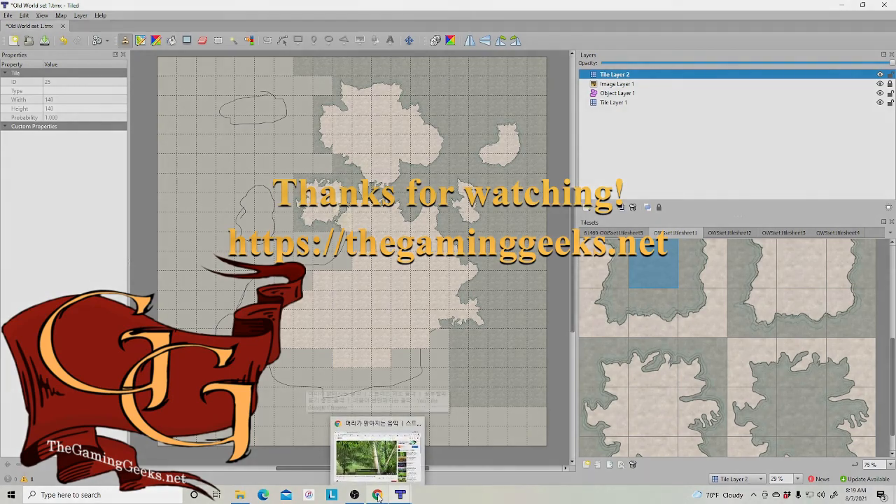
mouse_move(401, 496)
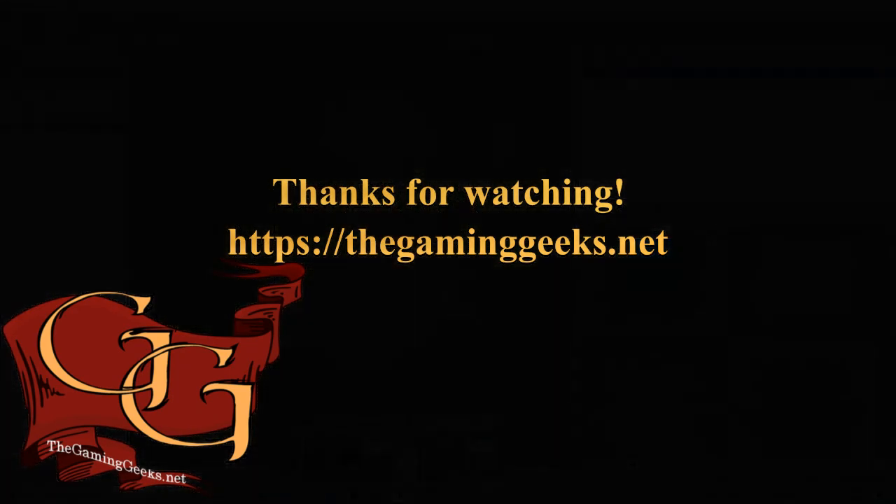